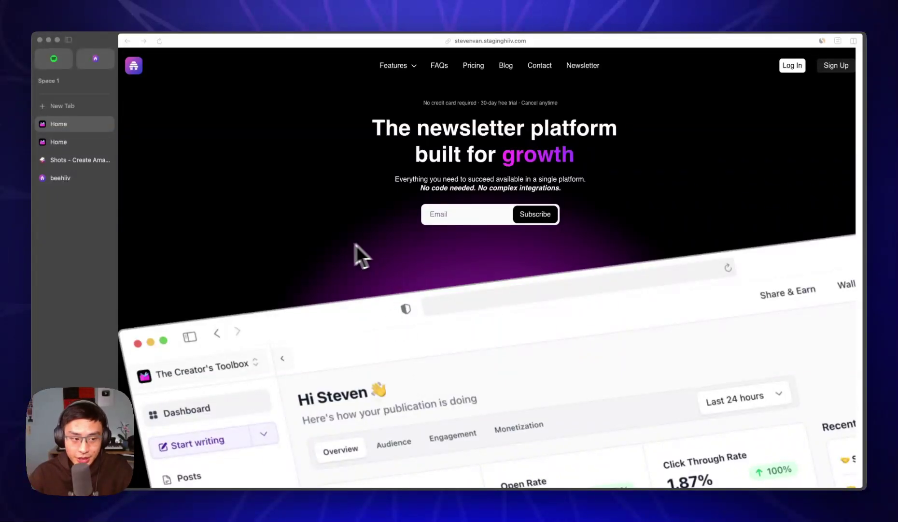
Compare the finished newsletter landing page with the Home page in the beehiiv website editor
click(66, 178)
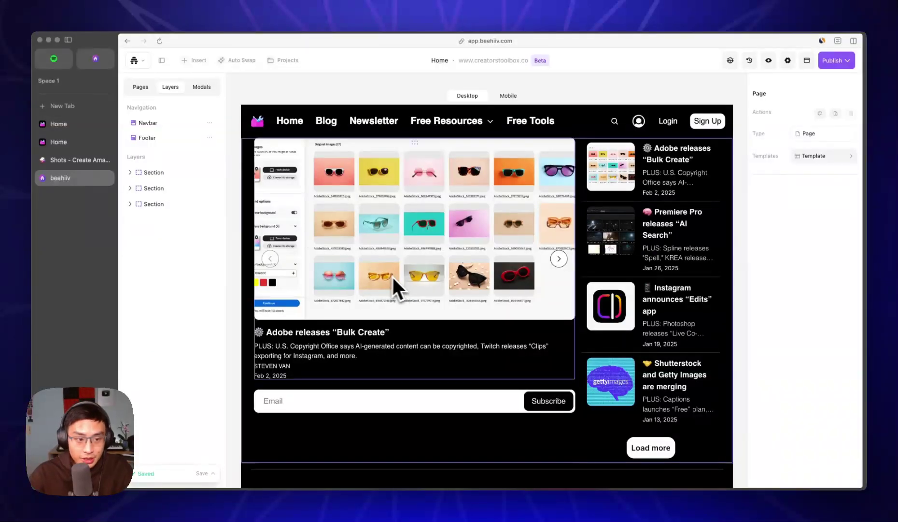
click(59, 127)
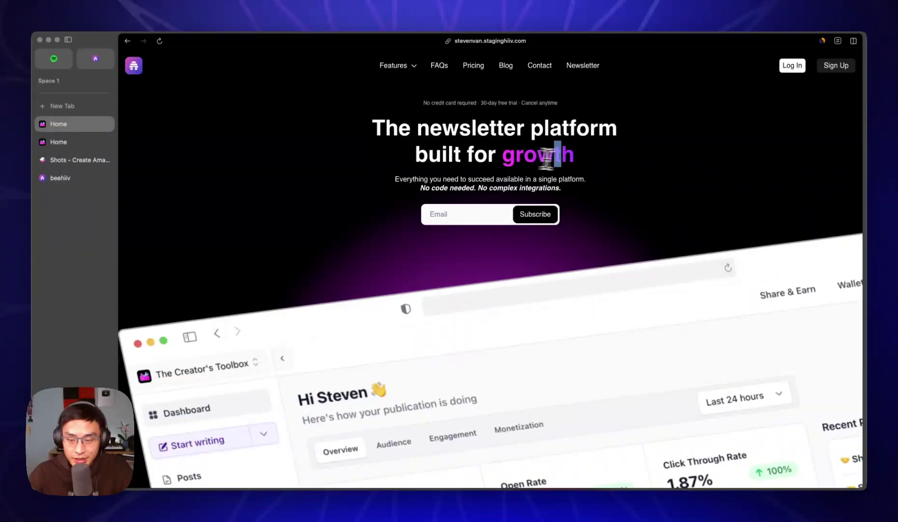
click(83, 180)
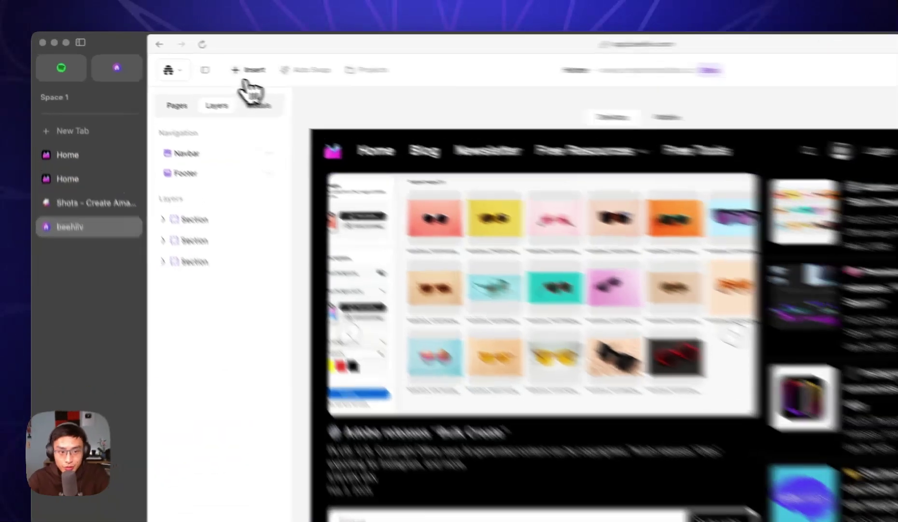
Try adding the newsletter-platform hero template from the public sections to the Home page, then undo the insertion
click(195, 60)
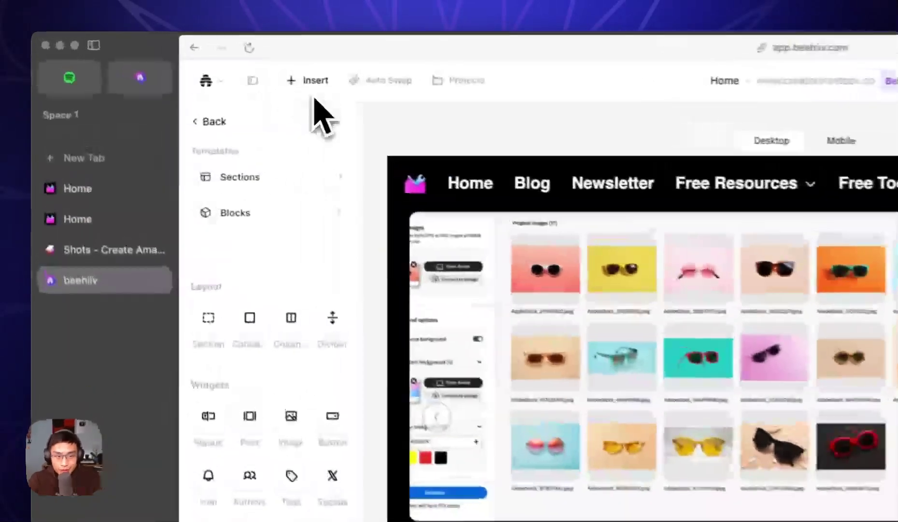
click(173, 121)
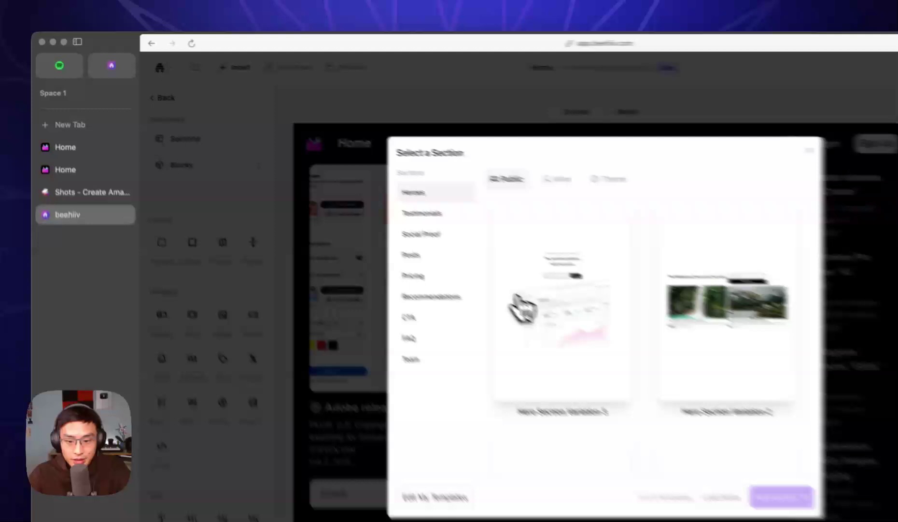
click(712, 425)
click(629, 402)
scroll(475, 309, down, 1)
scroll(473, 309, up, 2)
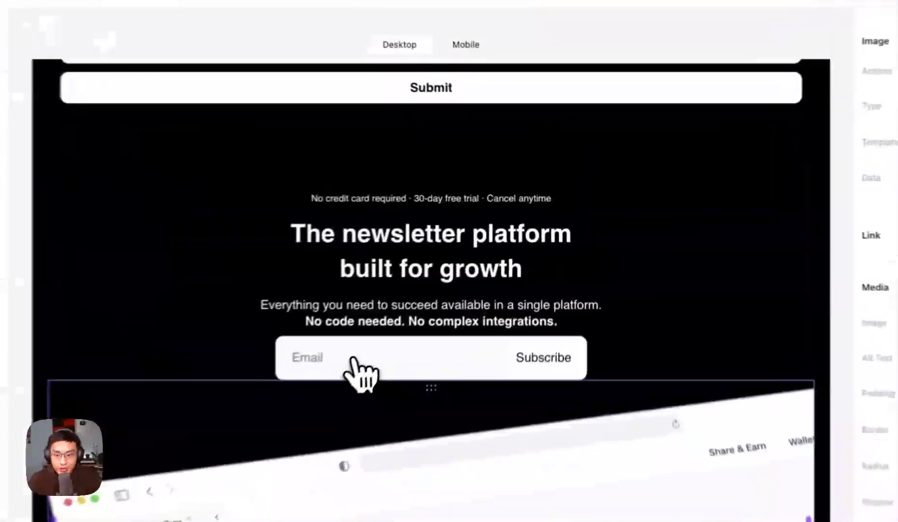
double_click(514, 238)
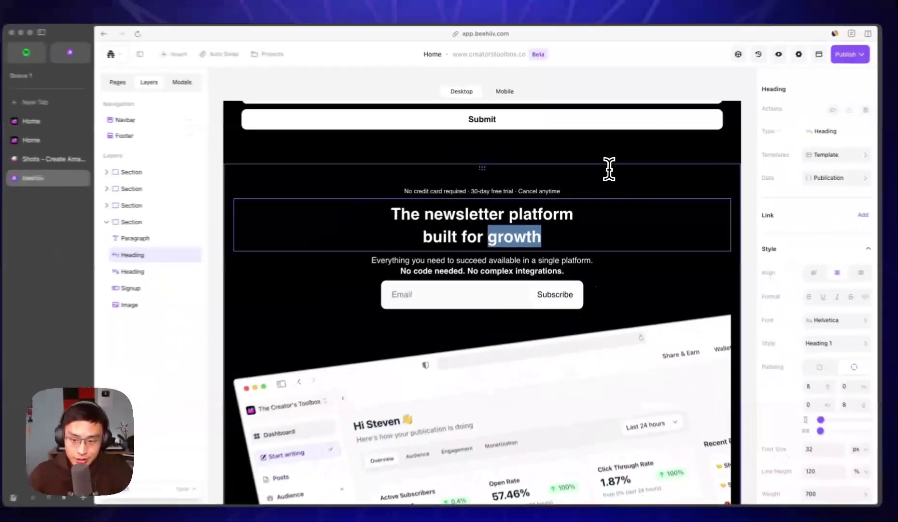
click(624, 171)
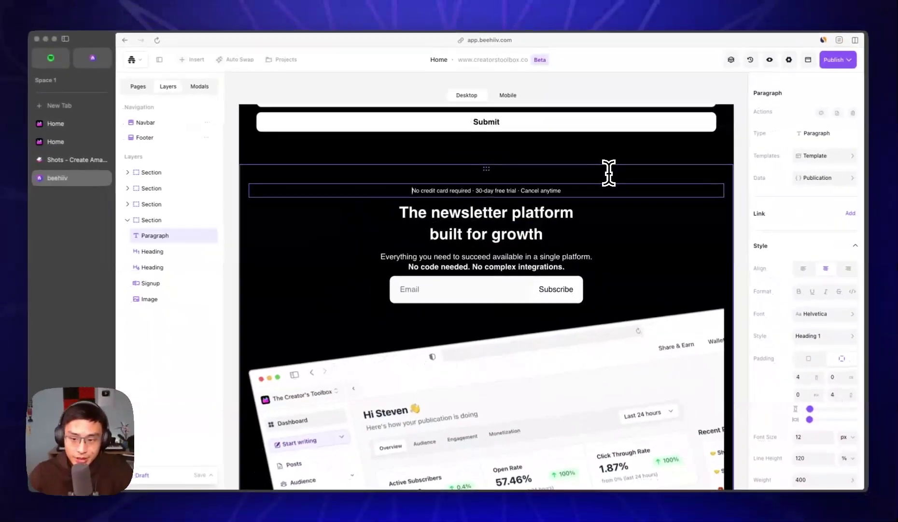
key(super+z)
scroll(505, 237, up, 10)
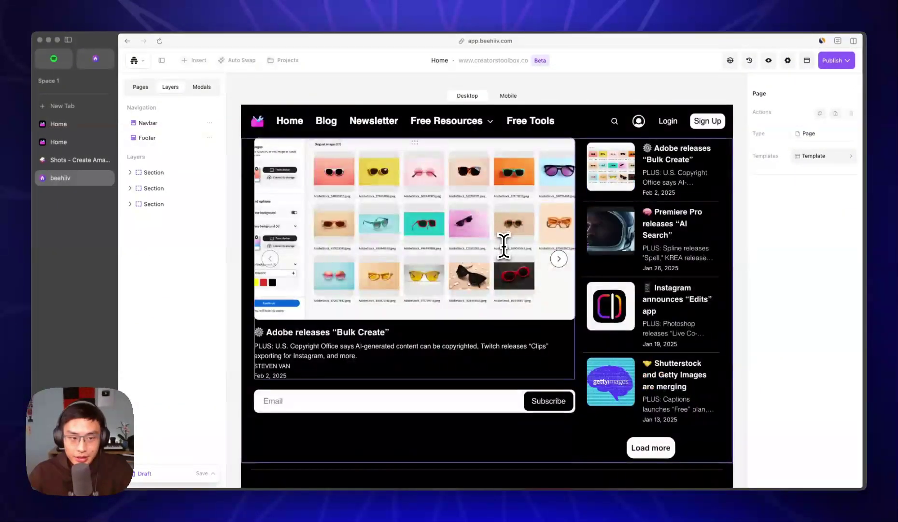
Create a new blank page with the default name and slug Untitled
click(146, 87)
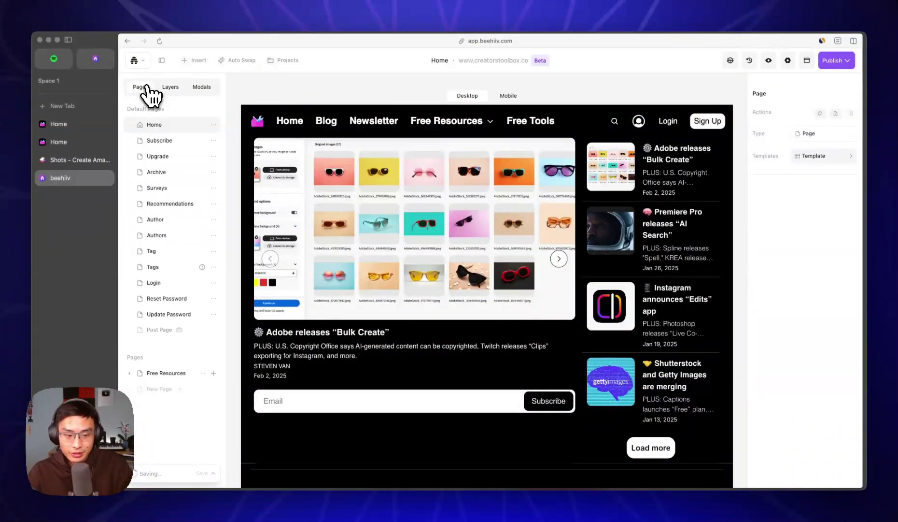
click(180, 389)
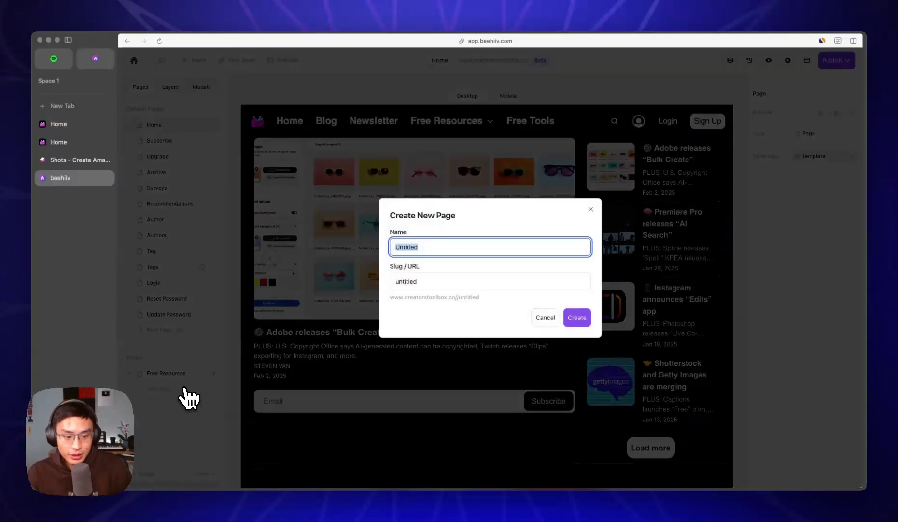
click(586, 317)
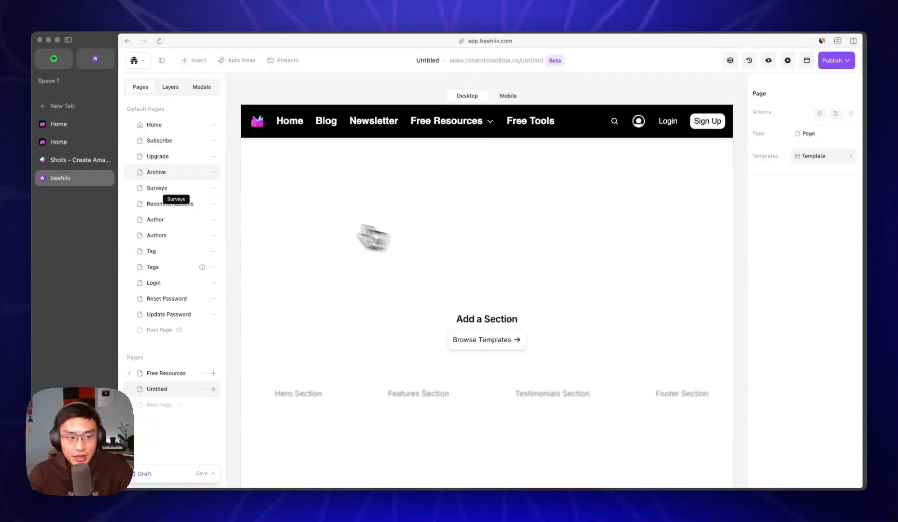
Examine the hero layout of the finished landing page, including its heading, signup form, glow and tilted browser mockup
click(73, 126)
scroll(396, 297, down, 5)
scroll(396, 297, up, 5)
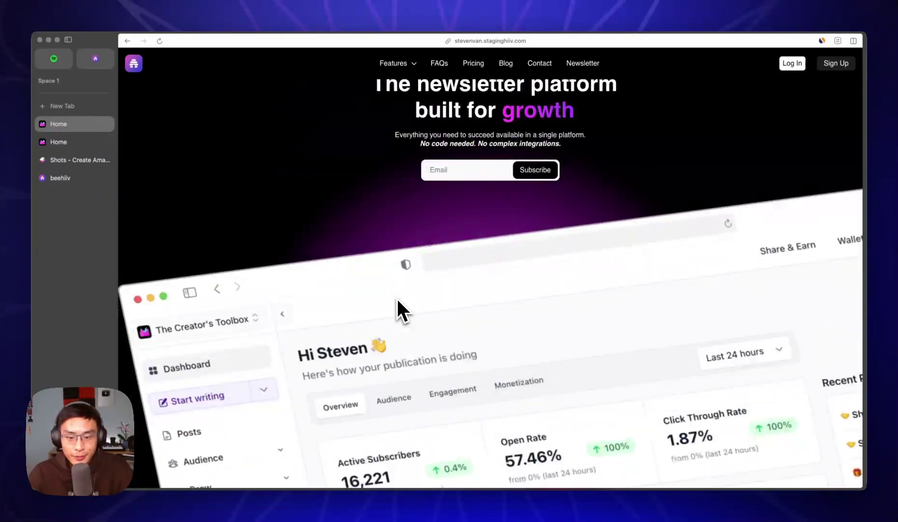
scroll(396, 297, down, 1)
scroll(396, 297, up, 3)
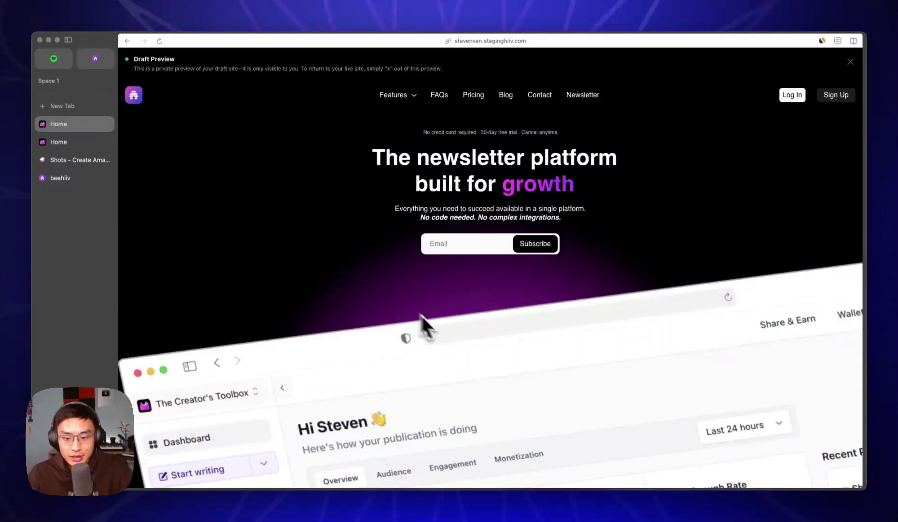
scroll(415, 314, down, 5)
scroll(454, 340, up, 5)
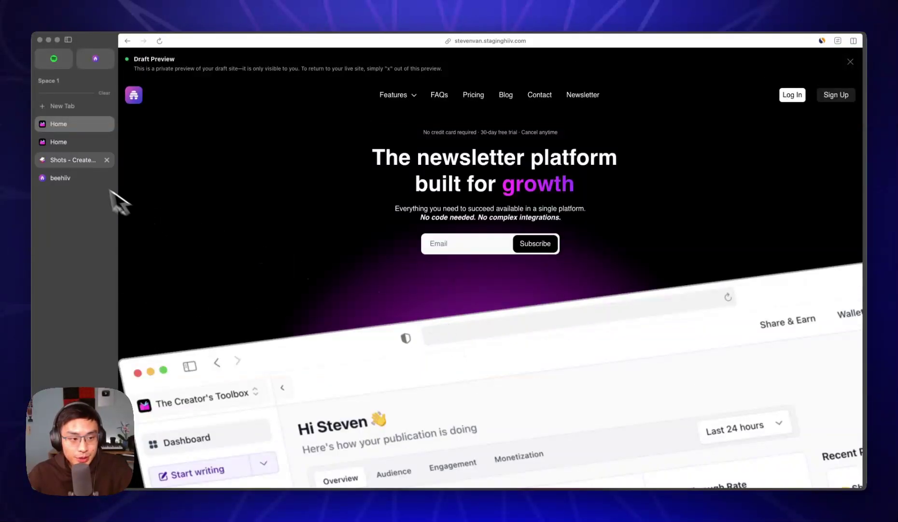
Switch to Shots, load the website screenshot as the media and set the mockup type to Browser
click(67, 161)
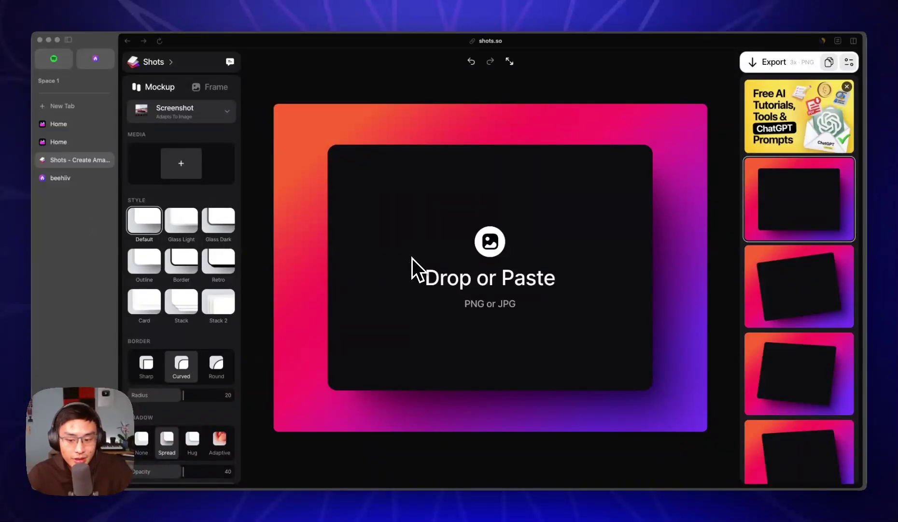
drag(110, 249, 441, 230)
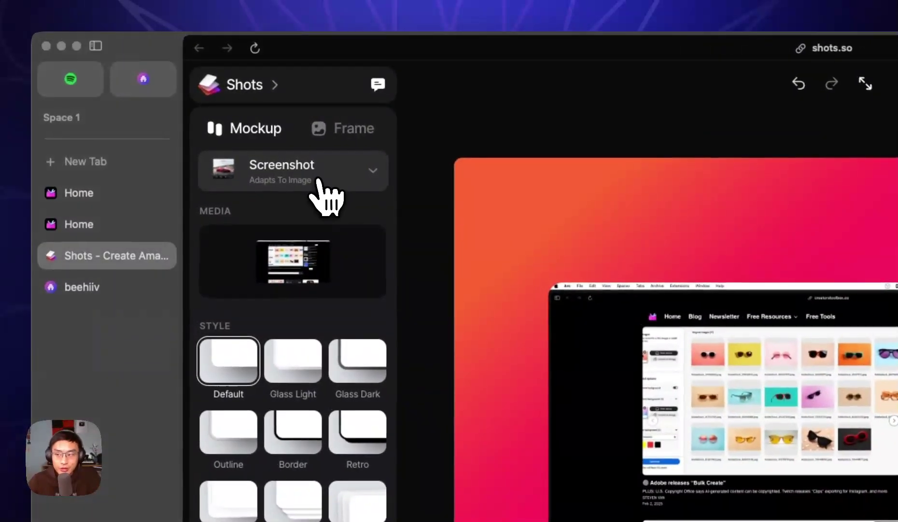
click(195, 116)
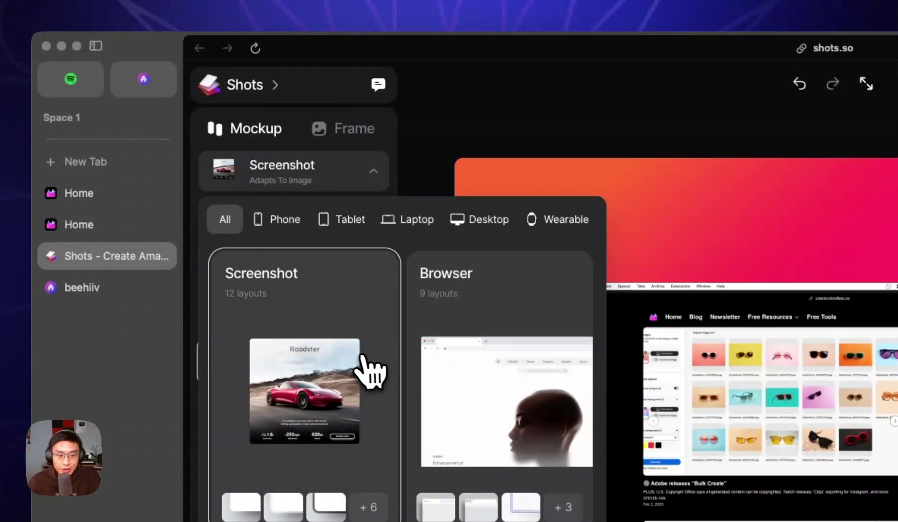
click(498, 382)
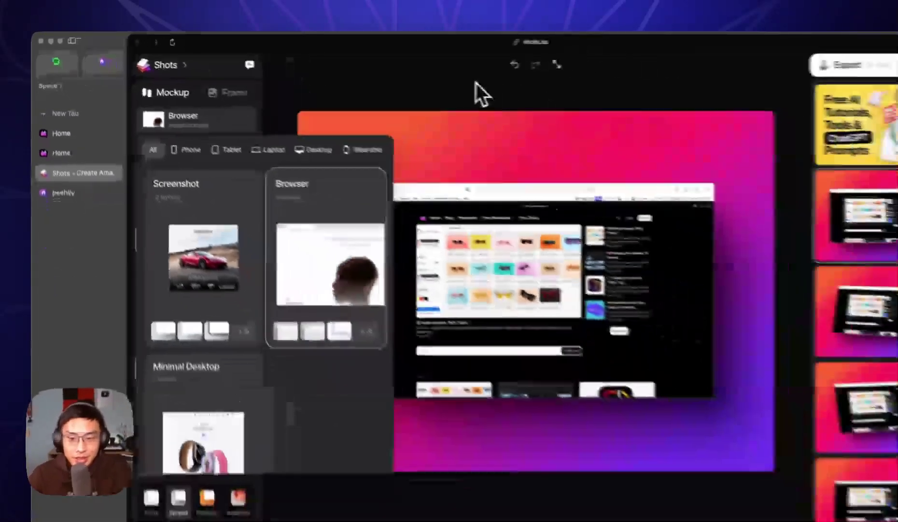
click(471, 82)
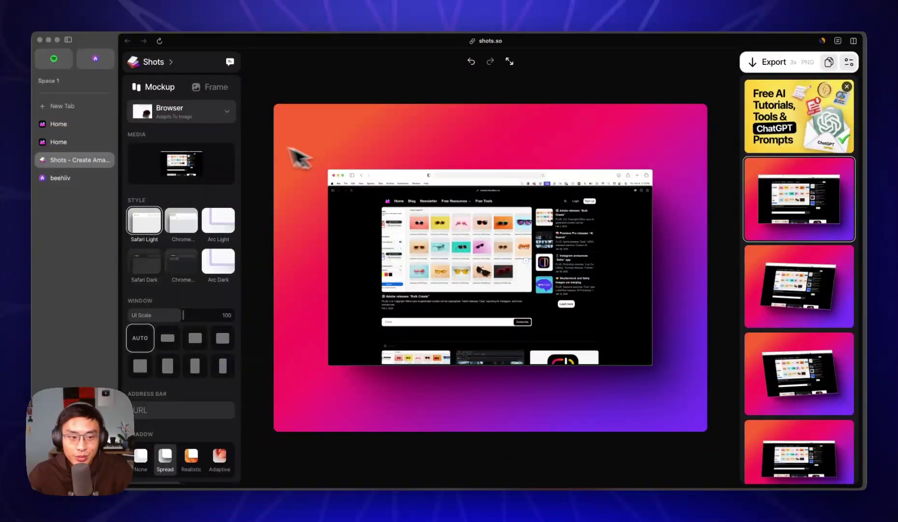
Set the browser mockup's shadow to None and apply the tilted layout preset with the window running off the frame
scroll(180, 215, down, 5)
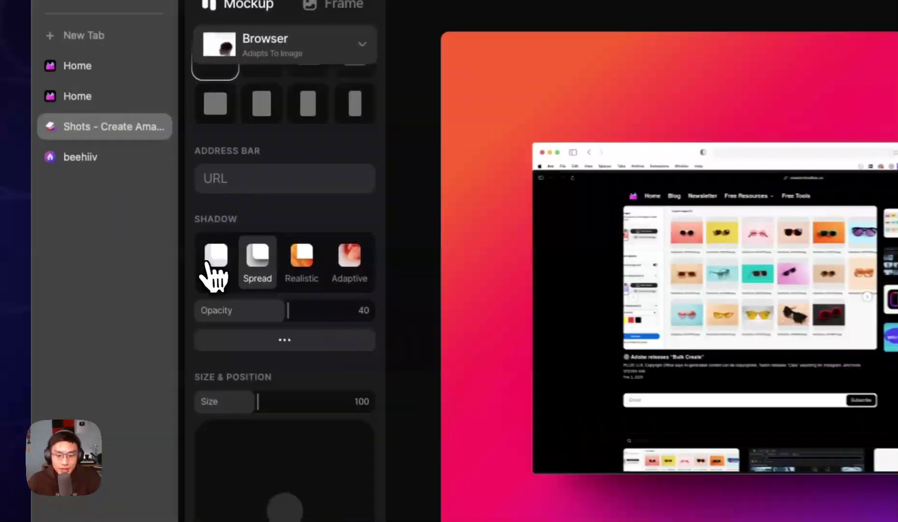
click(140, 455)
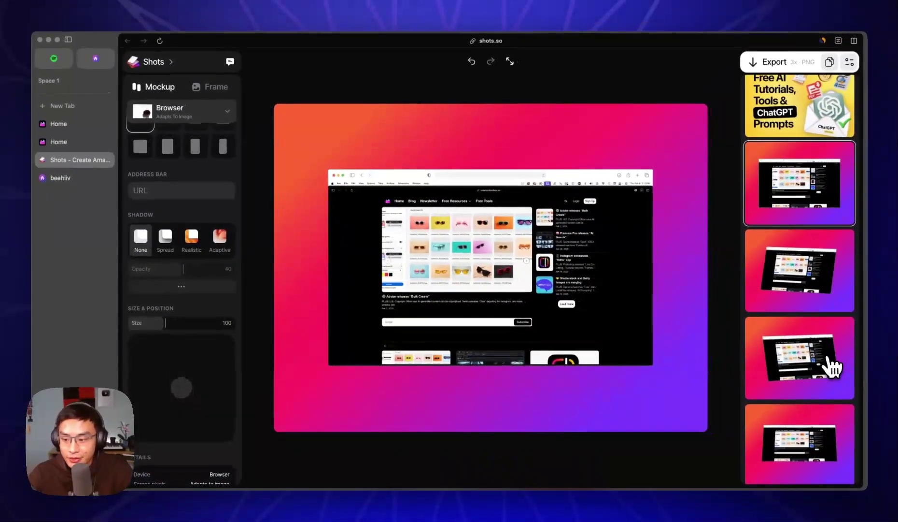
scroll(824, 353, down, 5)
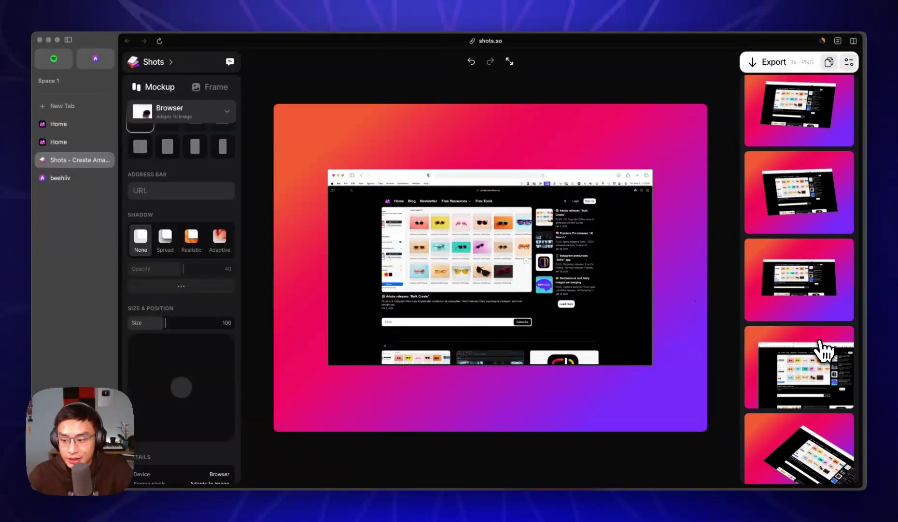
click(812, 360)
click(804, 294)
key(Down)
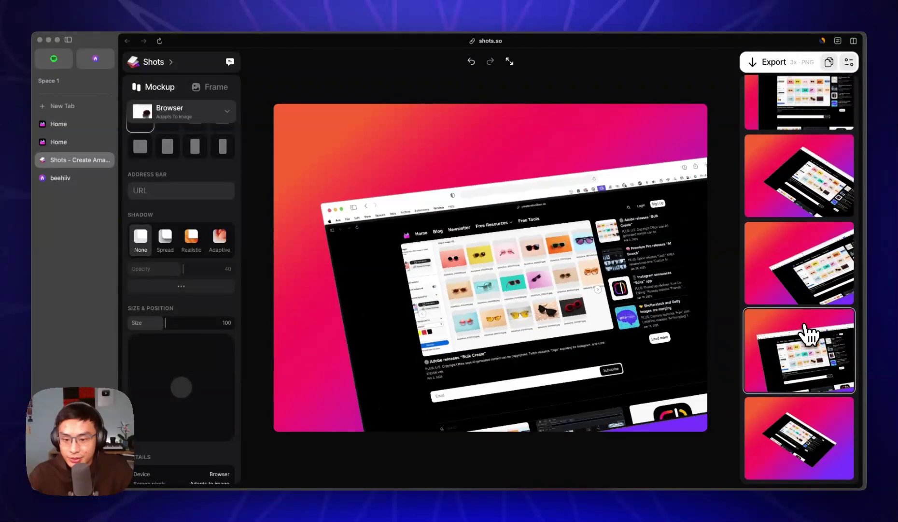
Check the reference landing page, enlarge the tilted mockup to size 129 and shift it slightly up in the frame
click(77, 124)
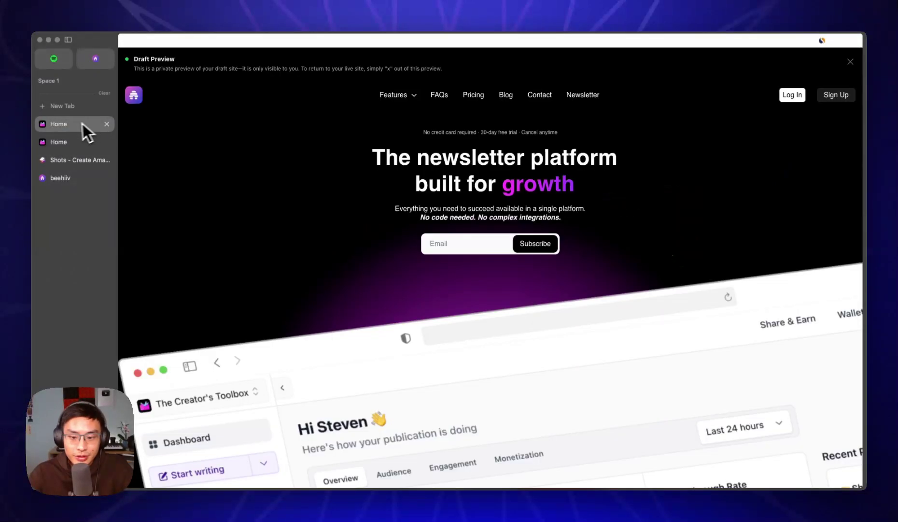
click(90, 160)
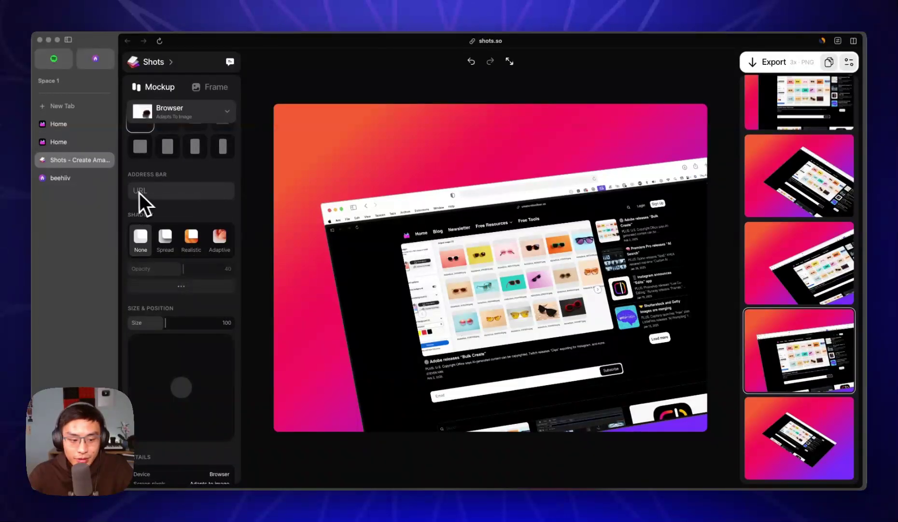
drag(178, 314, 169, 315)
drag(181, 384, 167, 369)
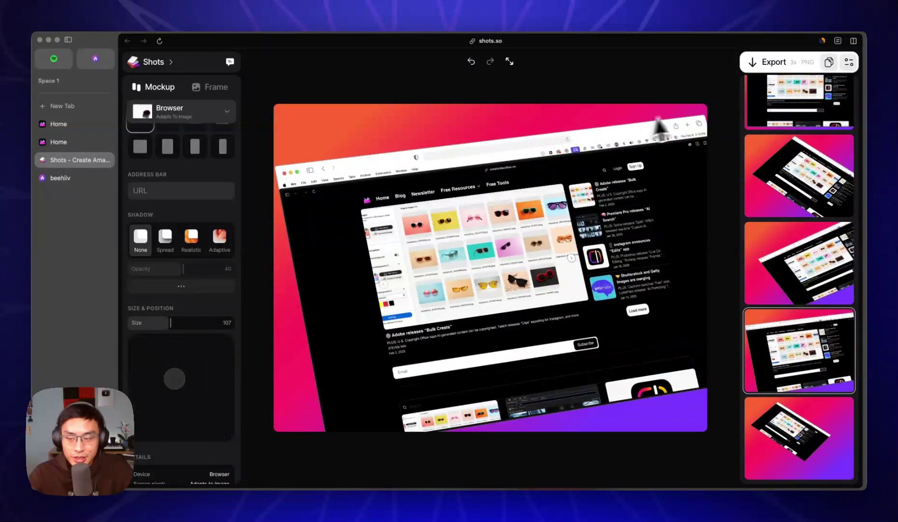
drag(171, 323, 176, 323)
drag(166, 374, 170, 374)
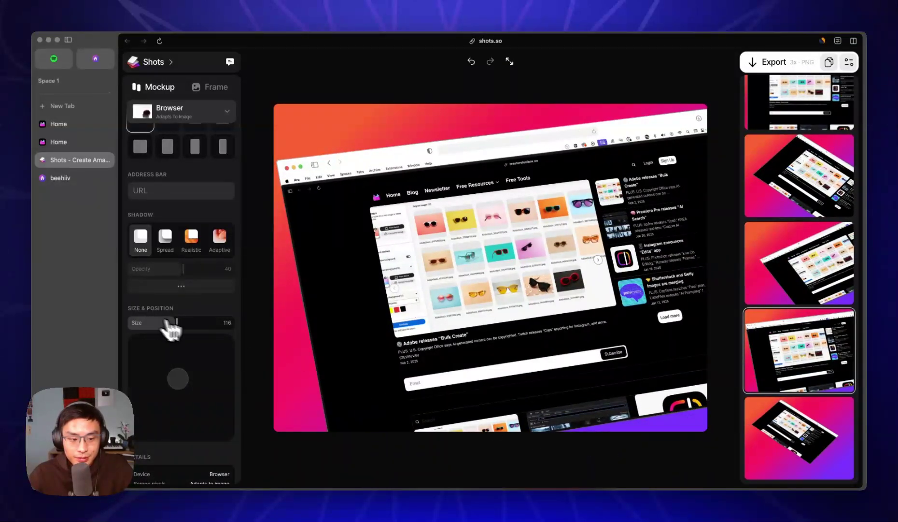
drag(177, 323, 186, 325)
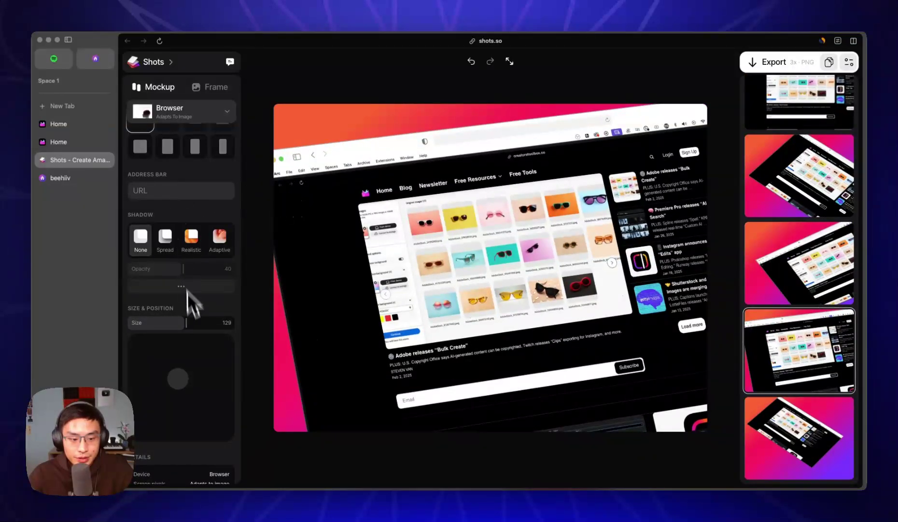
mouse_move(189, 384)
mouse_down()
mouse_move(193, 376)
mouse_move(185, 392)
mouse_move(184, 382)
mouse_up()
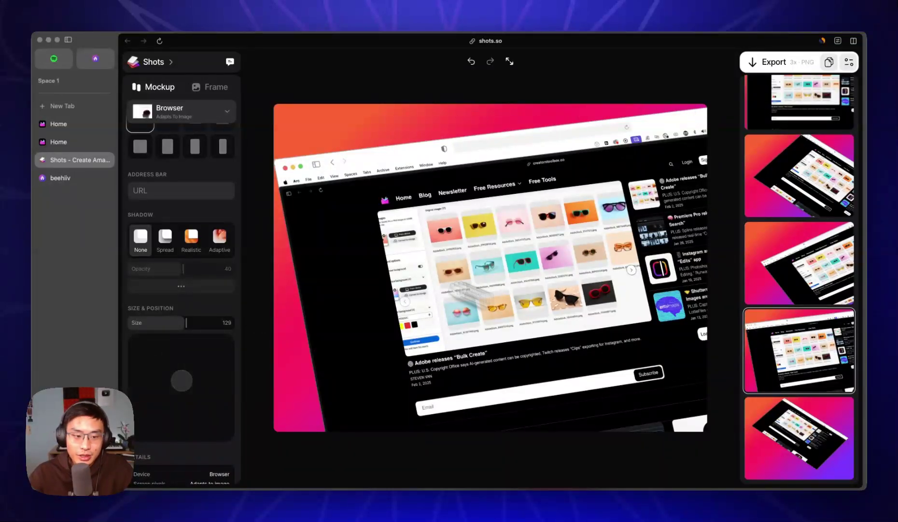
Make the frame background transparent and export the mockup as a 3x PNG
click(212, 88)
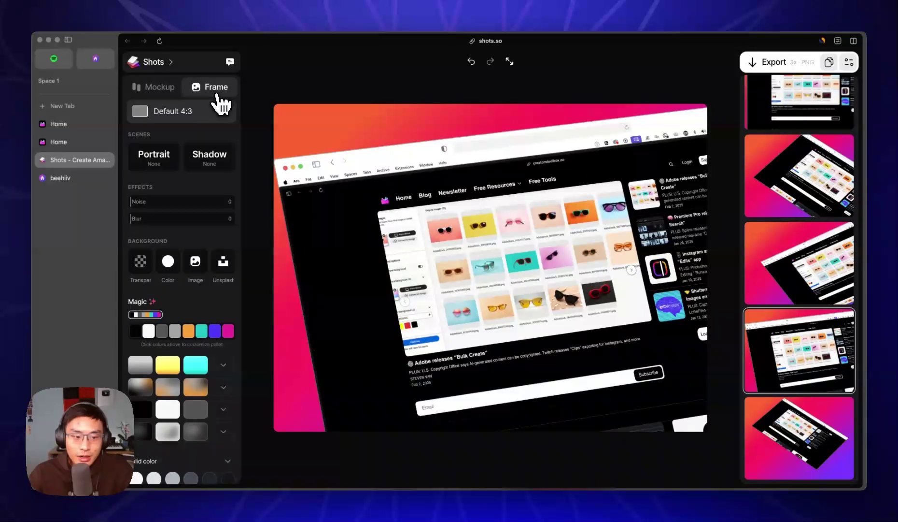
click(140, 264)
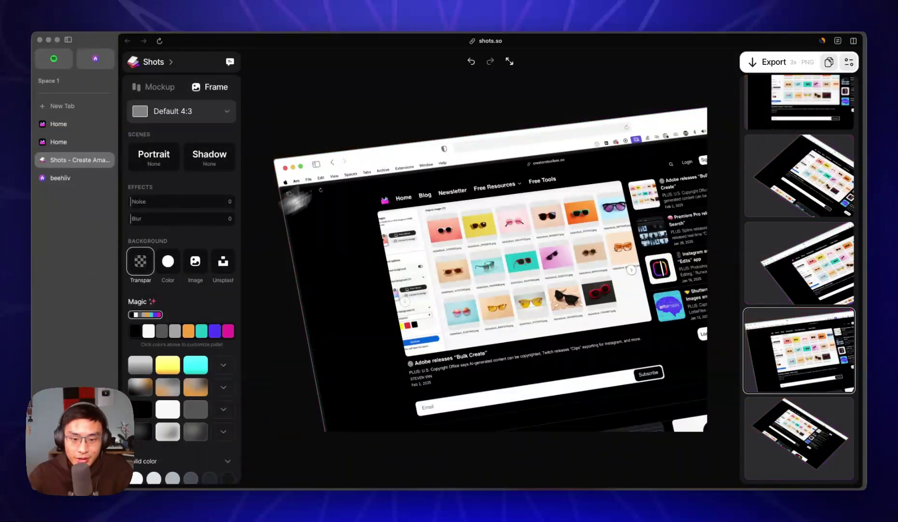
click(801, 68)
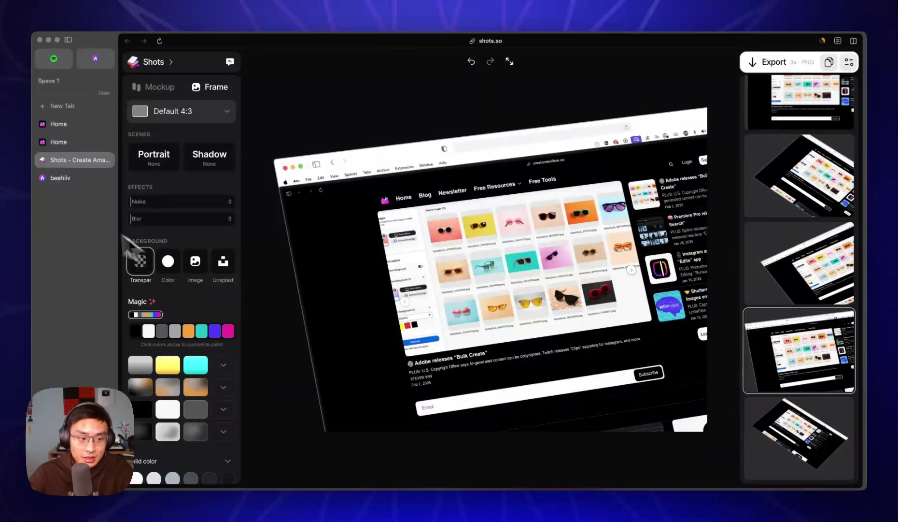
Switch to the beehiiv builder, add a container to the blank Untitled page and select it inside its new section
click(66, 180)
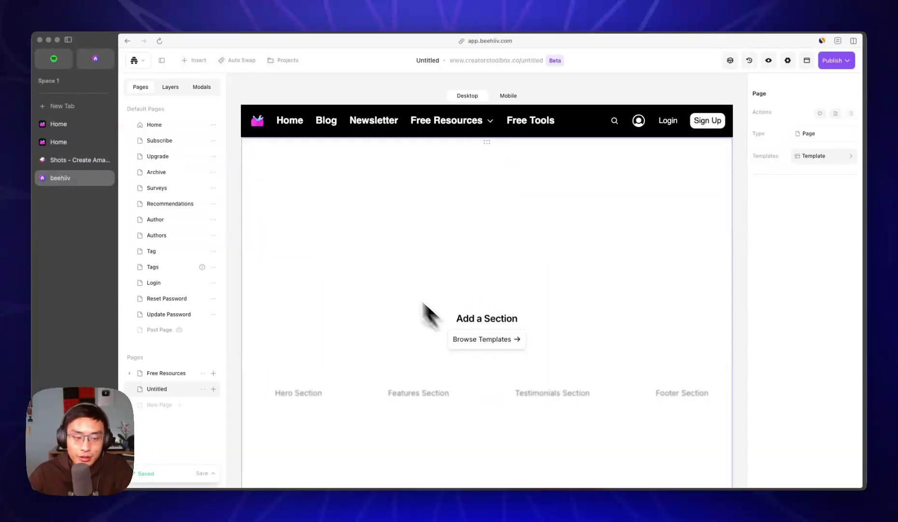
click(194, 61)
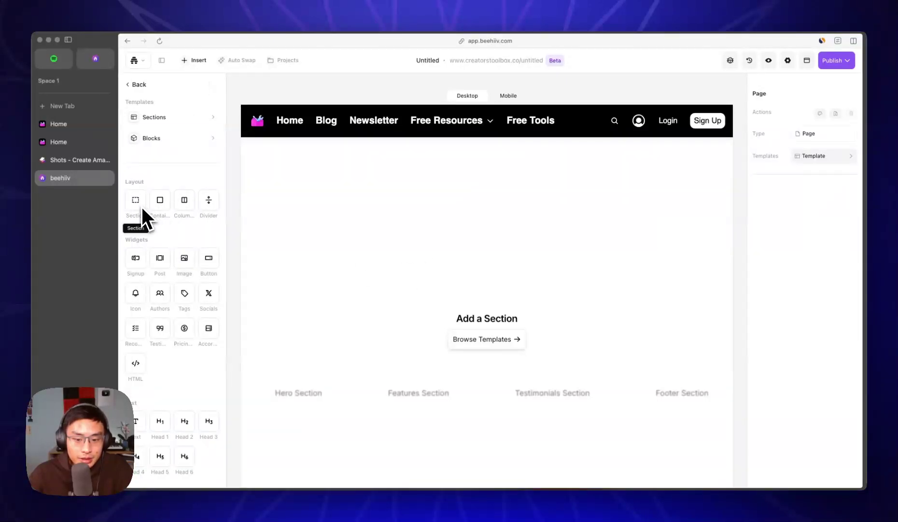
drag(160, 201, 505, 257)
click(154, 173)
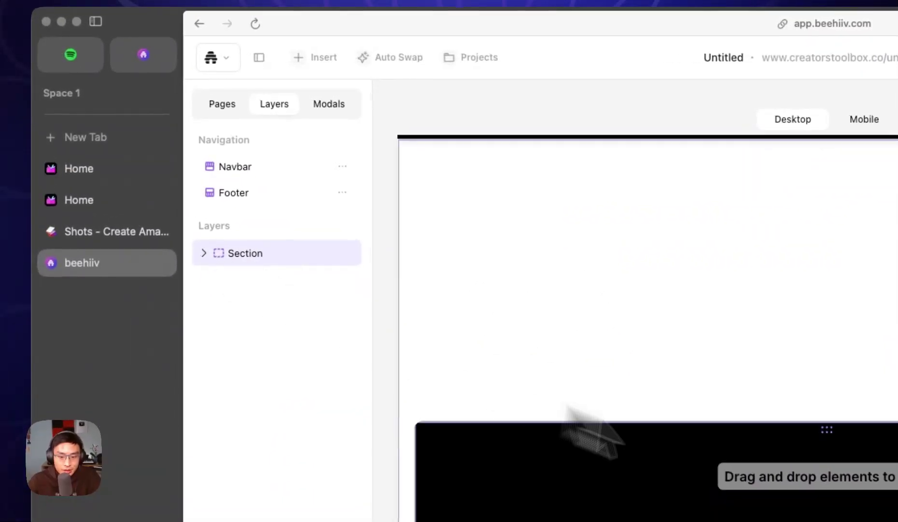
click(205, 254)
click(234, 279)
Insert an image widget into the container and load the exported tilted browser mockup into it
click(299, 58)
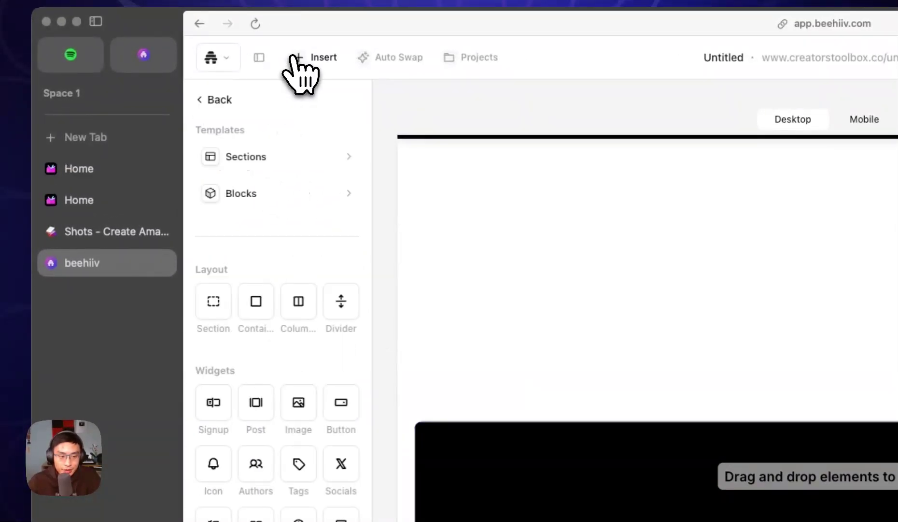
drag(299, 402, 802, 477)
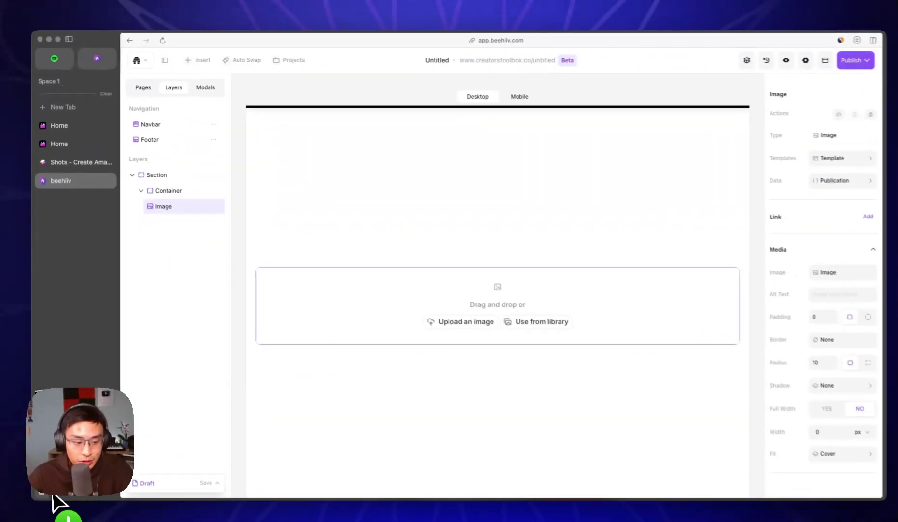
drag(55, 500, 522, 289)
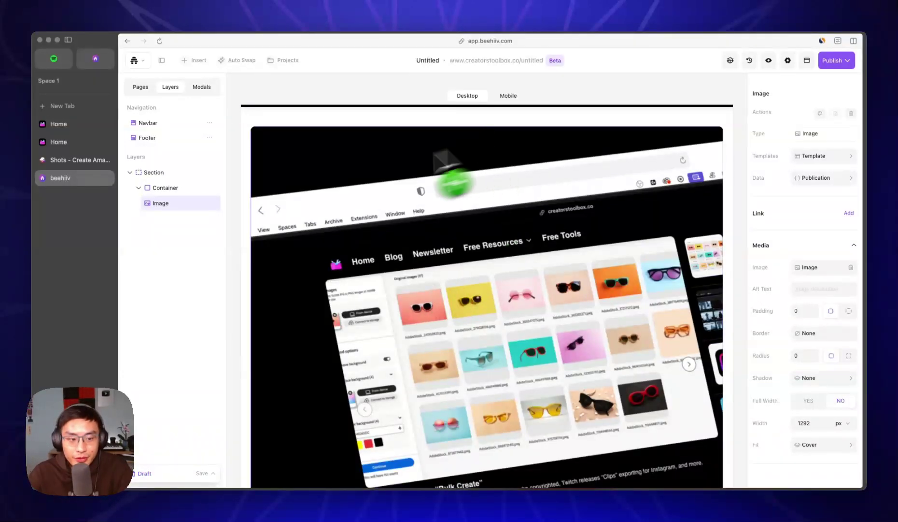
Make the container's black background fully transparent by lowering its opacity to 0%
click(178, 191)
click(799, 211)
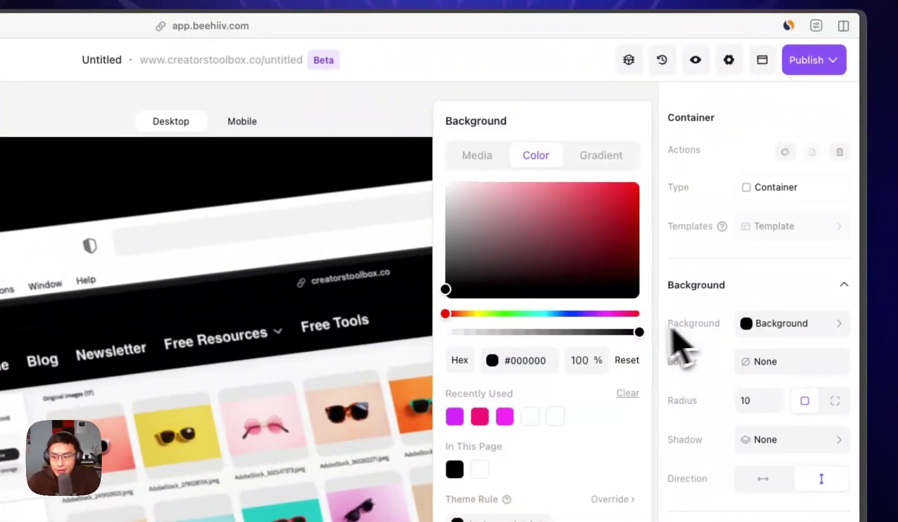
drag(736, 216, 688, 217)
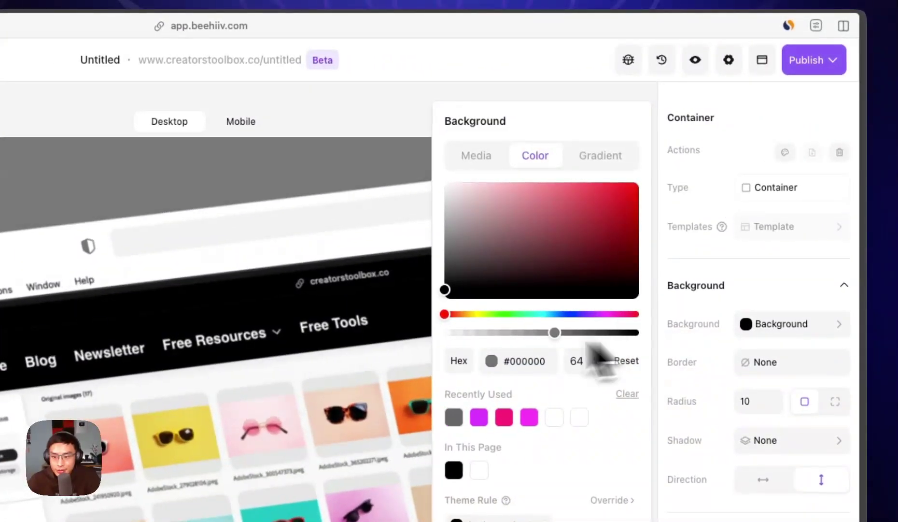
drag(589, 342, 422, 346)
click(183, 267)
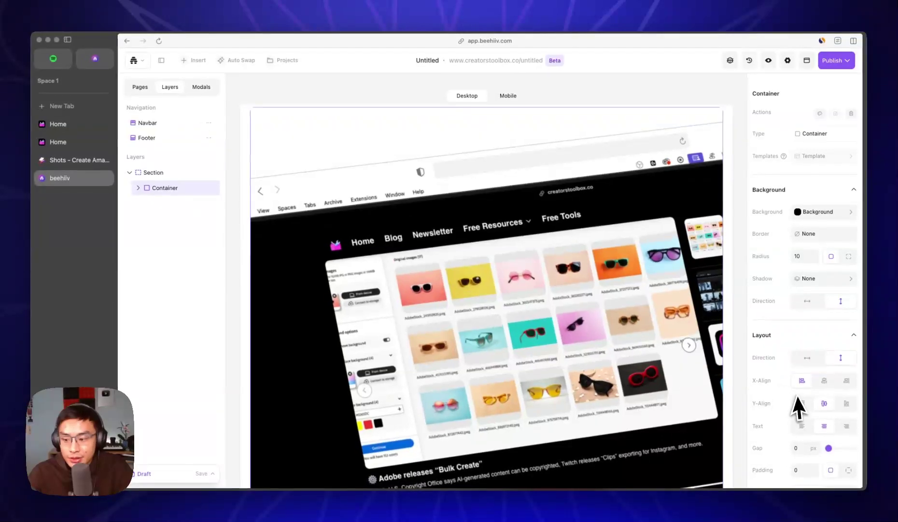
scroll(771, 415, down, 1)
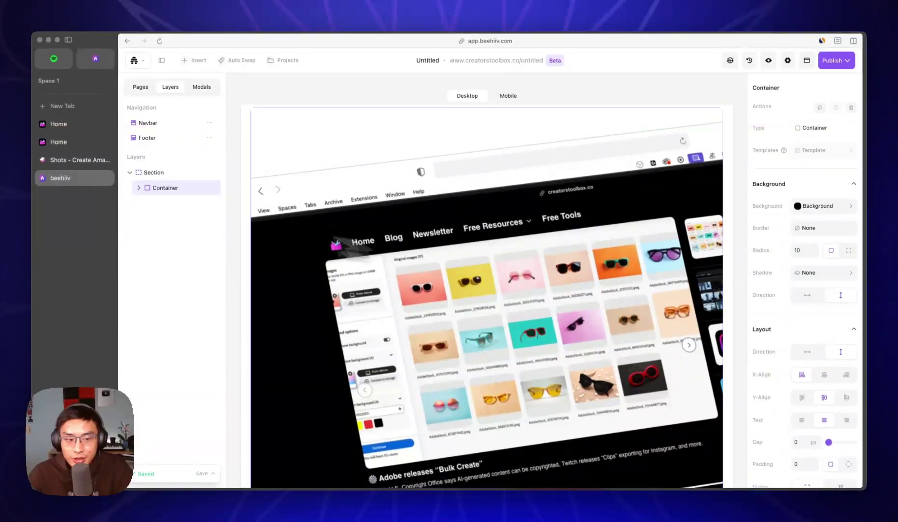
Set the section's padding to 0 on all four sides and check the mockup's edges against the page
click(164, 173)
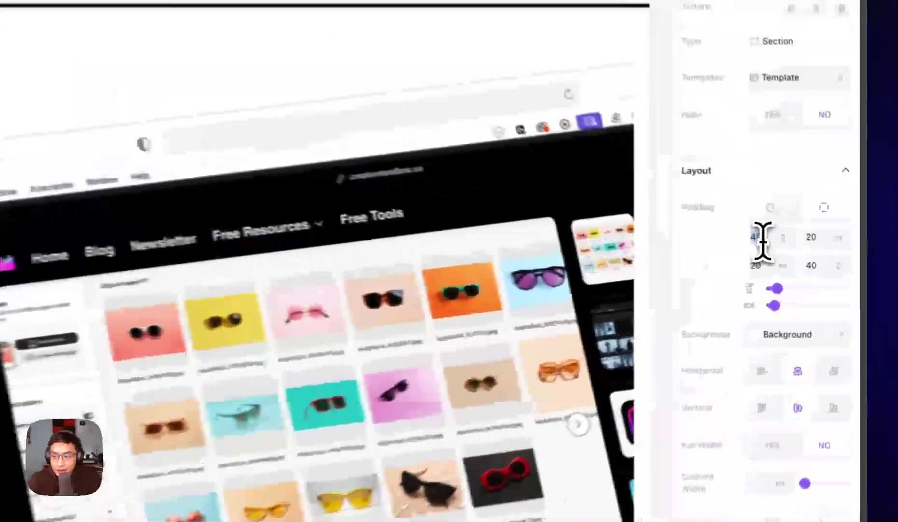
double_click(802, 249)
text(0)
key(Tab)
text(0)
key(Tab)
text(0)
key(Tab)
text(0)
scroll(498, 349, down, 5)
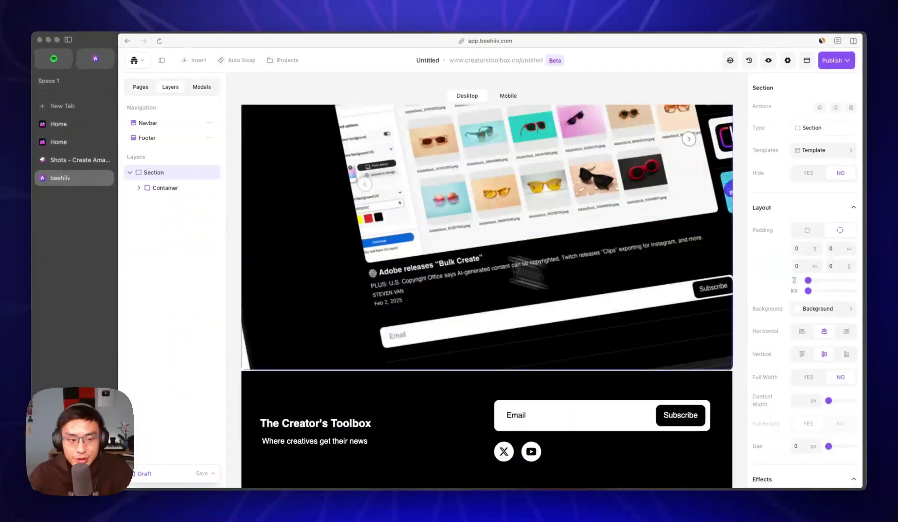
scroll(466, 254, up, 5)
Make both the section and the mockup image full width and check how the image fills the page
click(139, 188)
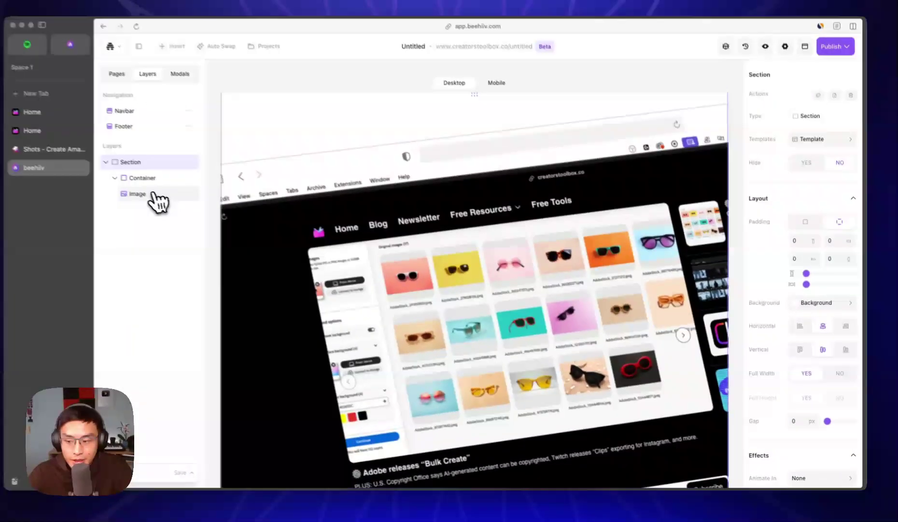
click(156, 202)
click(814, 402)
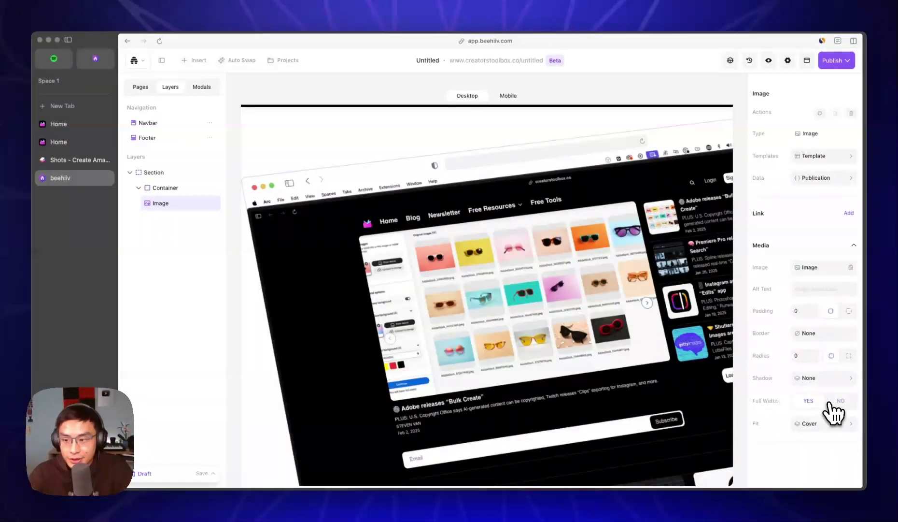
scroll(688, 296, down, 5)
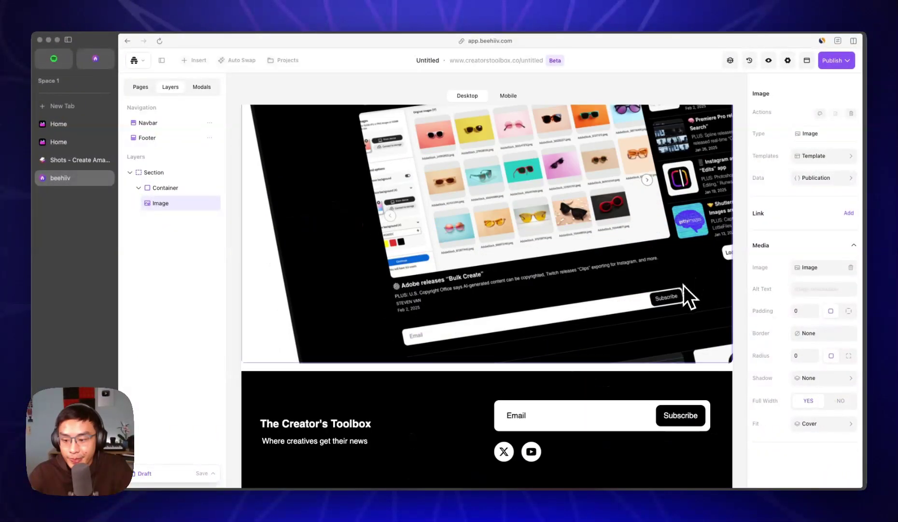
scroll(683, 286, up, 8)
Set the mockup image's object fit to Cover and deselect the image
click(827, 423)
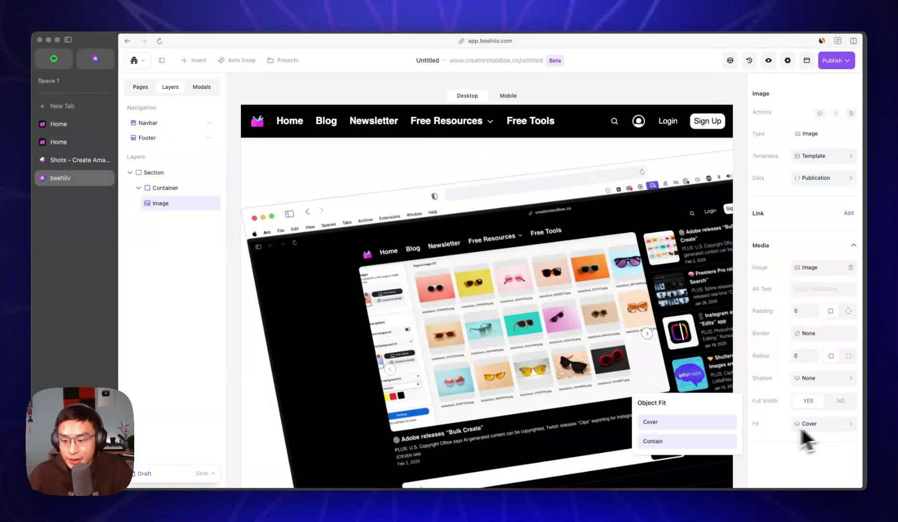
click(687, 428)
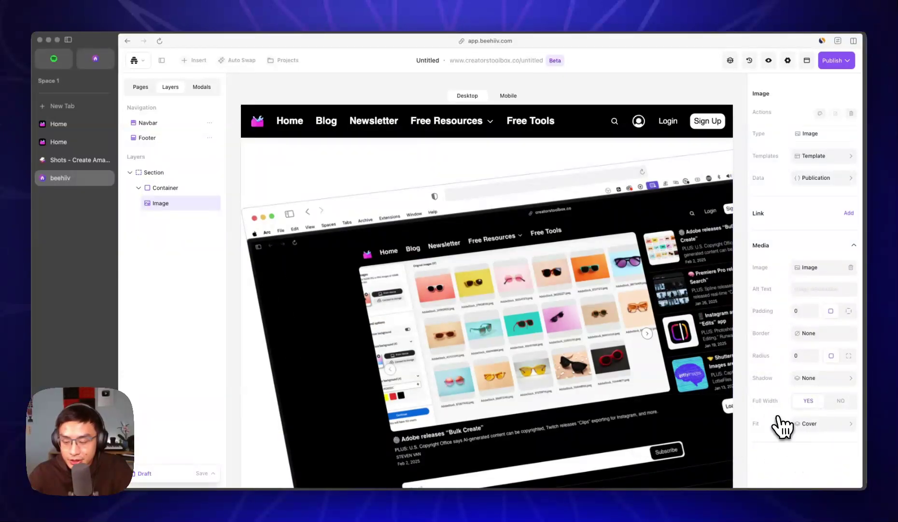
click(807, 426)
click(419, 305)
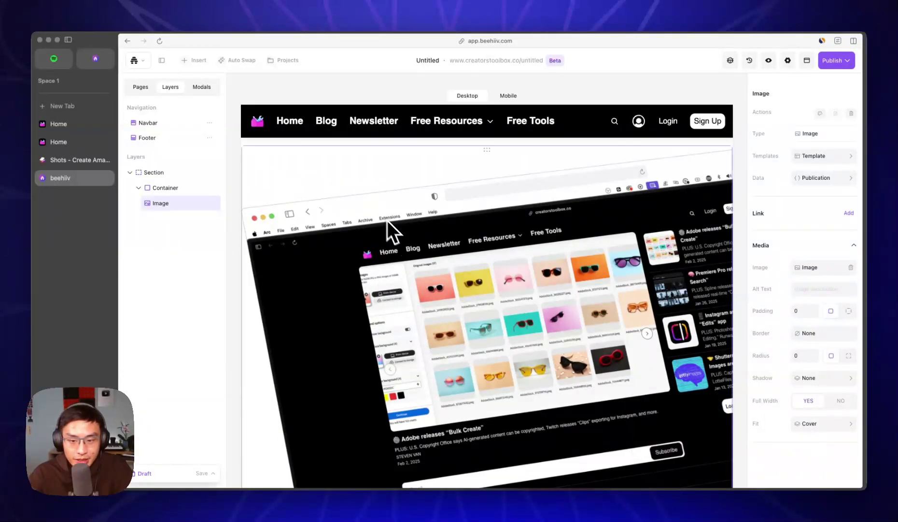
click(231, 136)
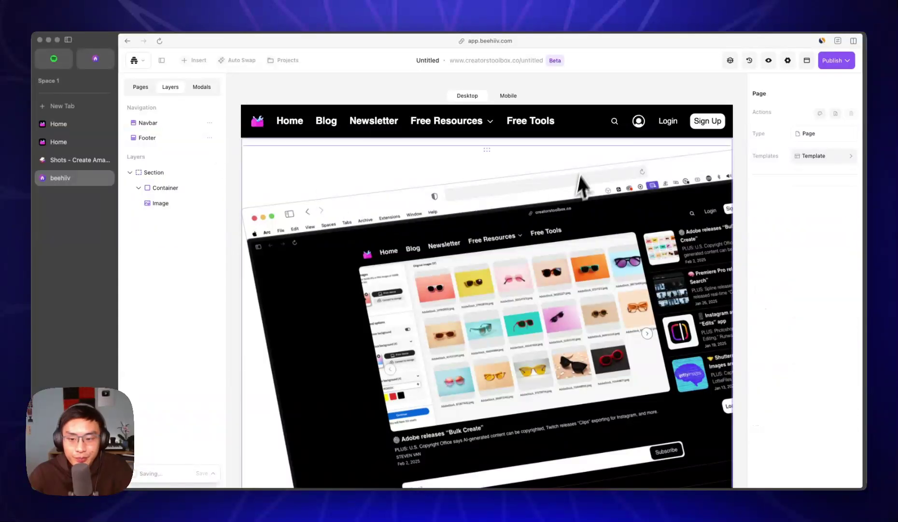
Review the full-width mockup on the page and compare it with the reference landing page's hero
scroll(508, 186, down, 5)
scroll(516, 193, up, 5)
scroll(516, 192, down, 5)
scroll(317, 367, up, 4)
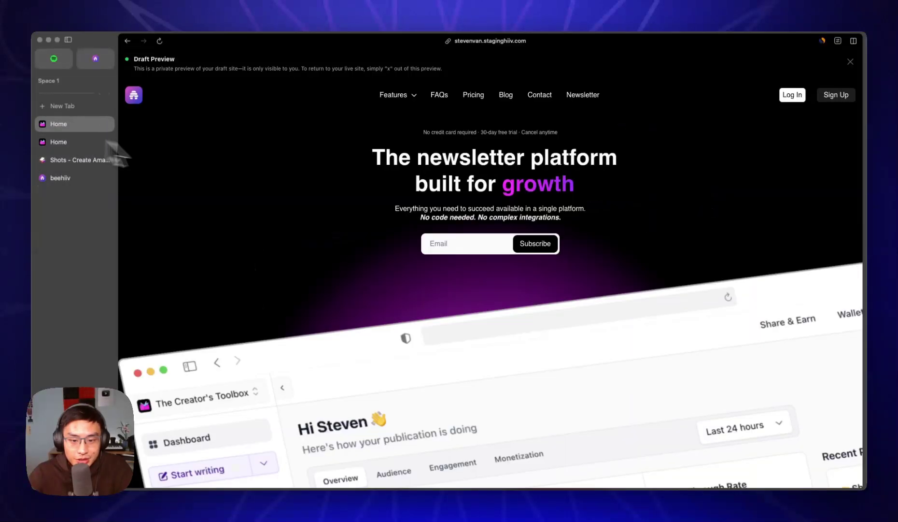
click(92, 179)
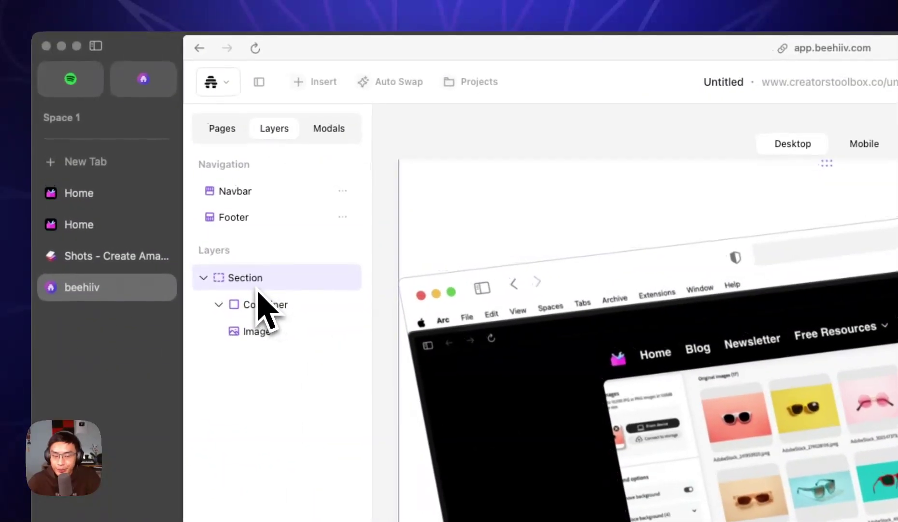
Try a faint black background on the container and return its opacity to 0%
click(275, 314)
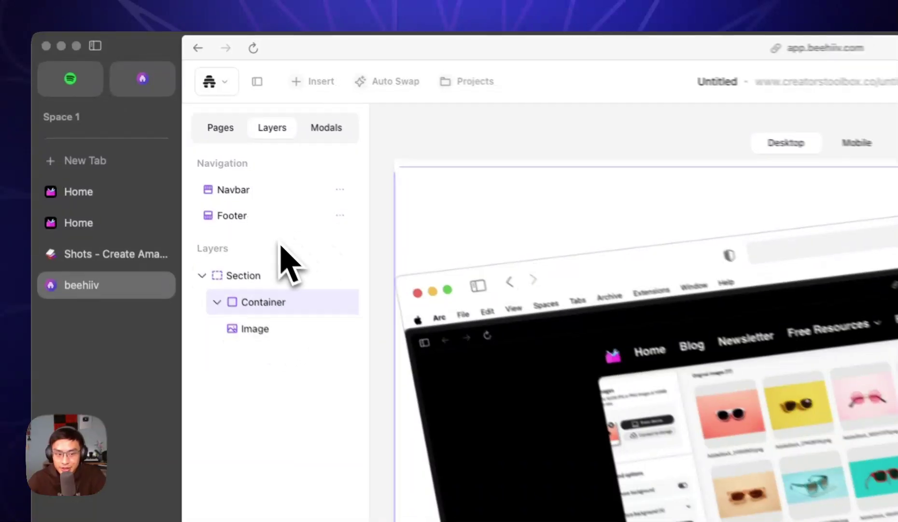
click(315, 276)
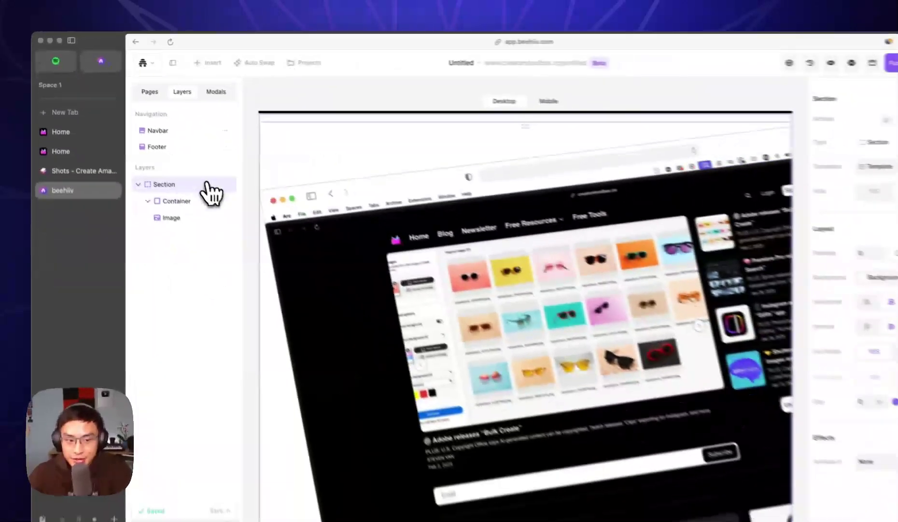
click(185, 202)
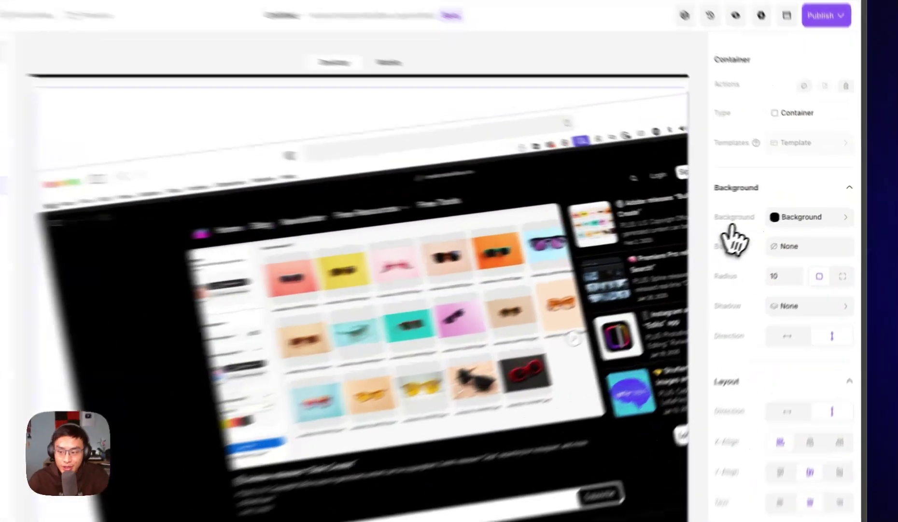
click(820, 212)
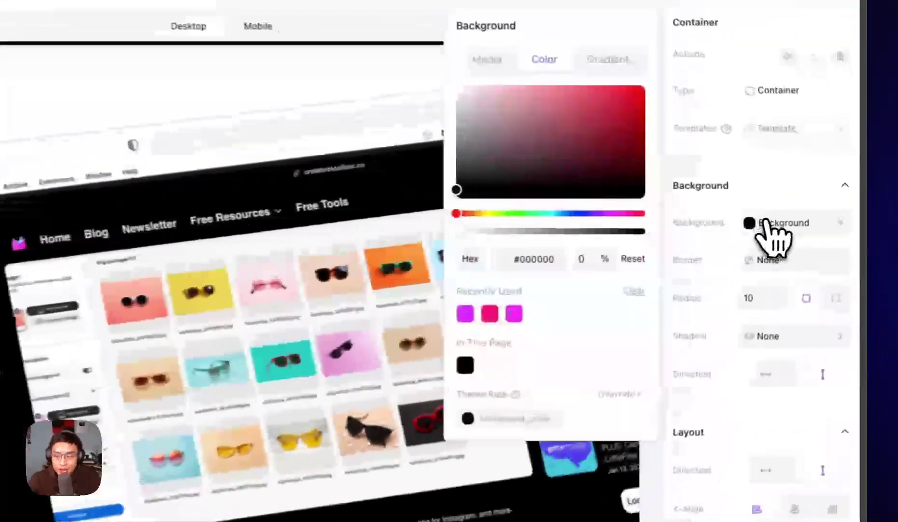
drag(445, 232, 321, 230)
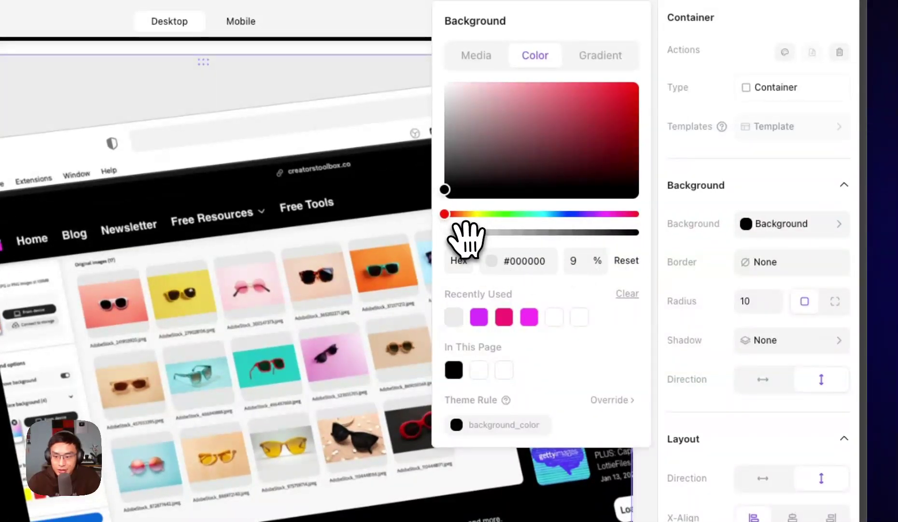
drag(464, 234, 447, 234)
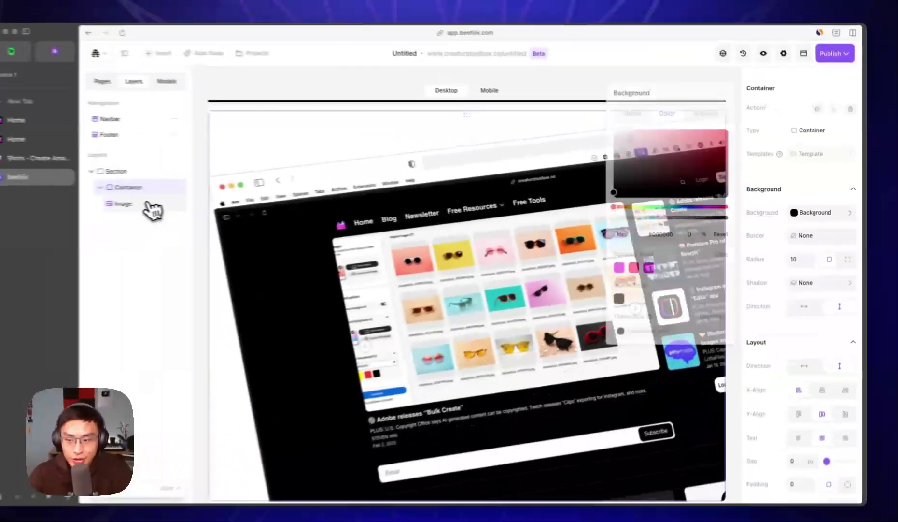
Change the section's background to a radial gradient and check the glow on the reference landing page
click(145, 207)
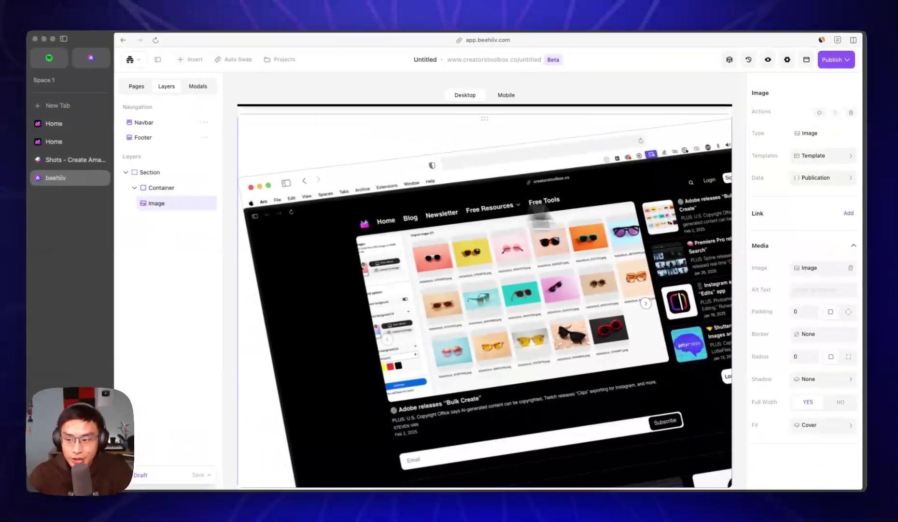
click(183, 172)
click(803, 257)
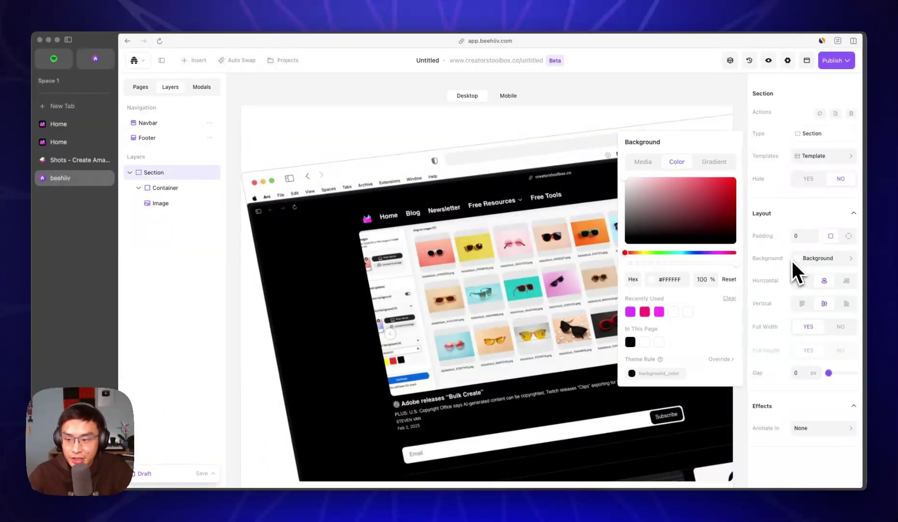
click(714, 163)
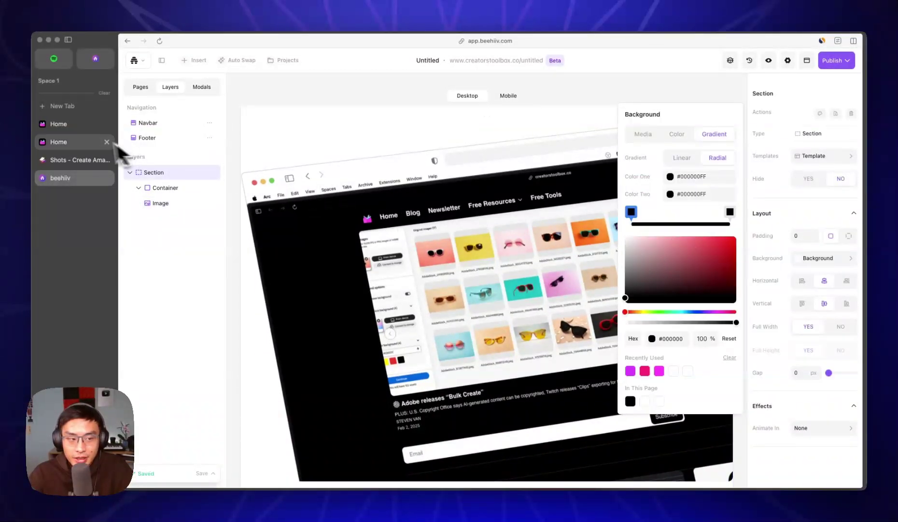
click(86, 129)
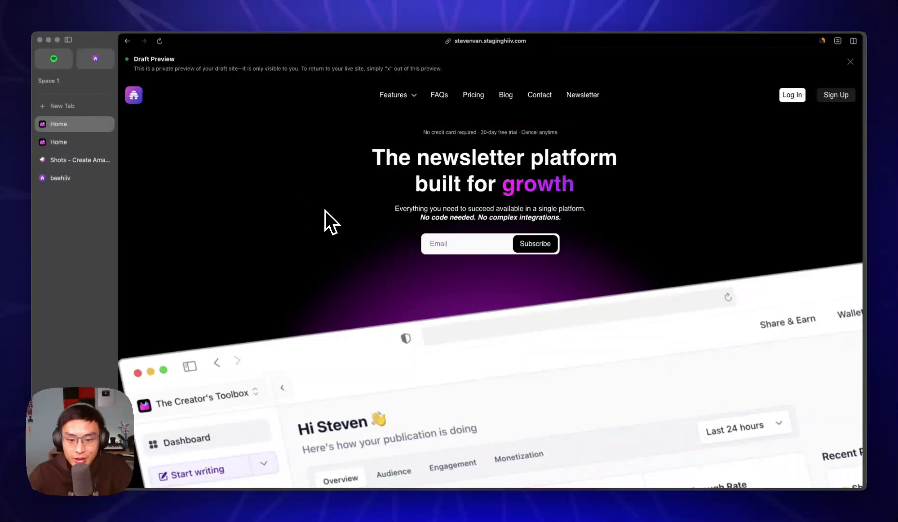
click(78, 179)
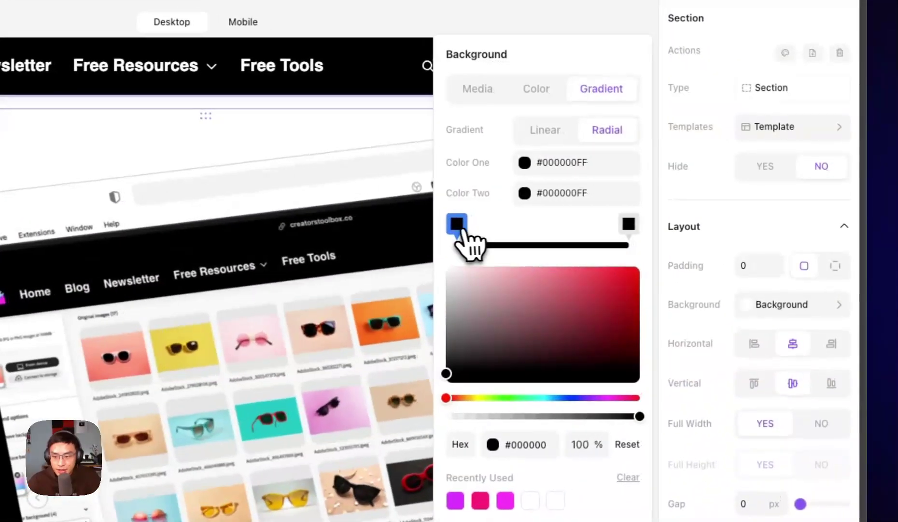
Move both stops of the section's radial gradient inward and set Color Two to #050505
drag(463, 231, 487, 233)
drag(631, 228, 589, 236)
drag(622, 269, 435, 394)
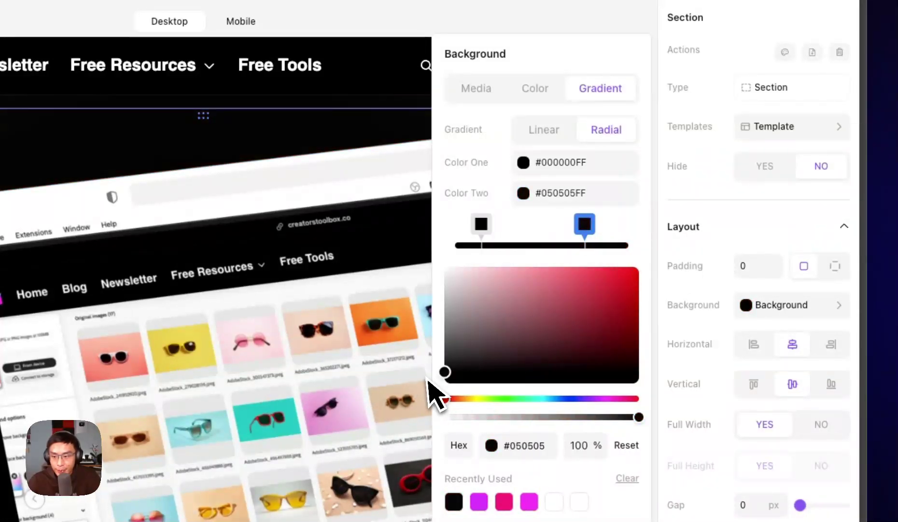
Set the gradient's Color One to the purple #D300FF and close the section's background settings
click(486, 238)
click(483, 504)
click(508, 505)
click(480, 502)
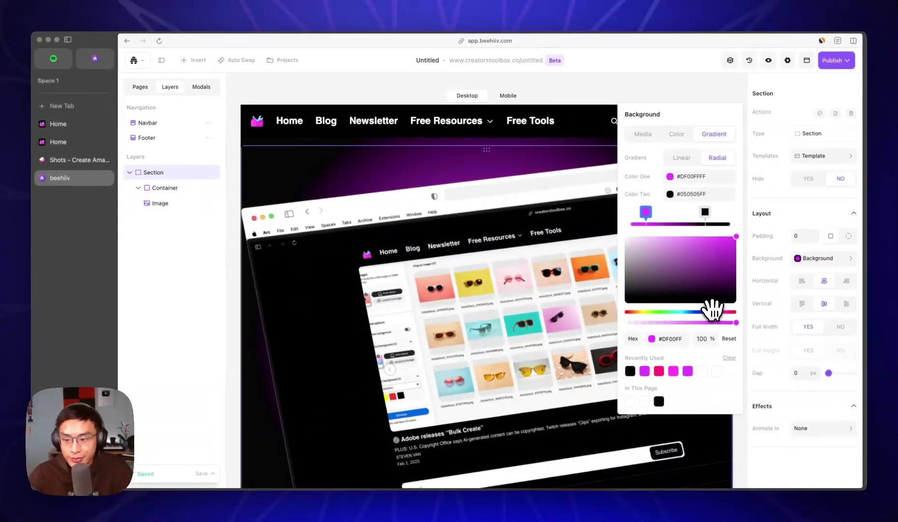
drag(649, 362, 642, 364)
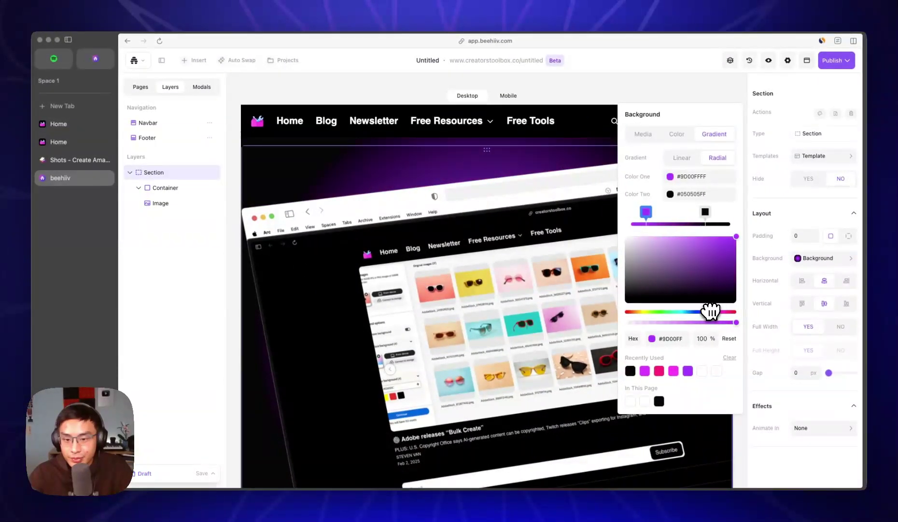
click(578, 101)
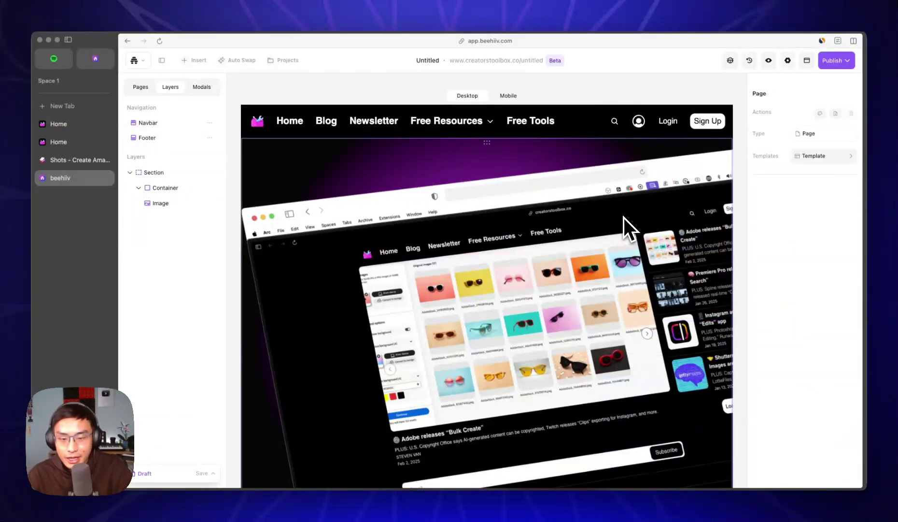
Review the purple glow behind the mockup and examine the headline on the reference landing page
scroll(519, 240, down, 5)
scroll(516, 259, up, 4)
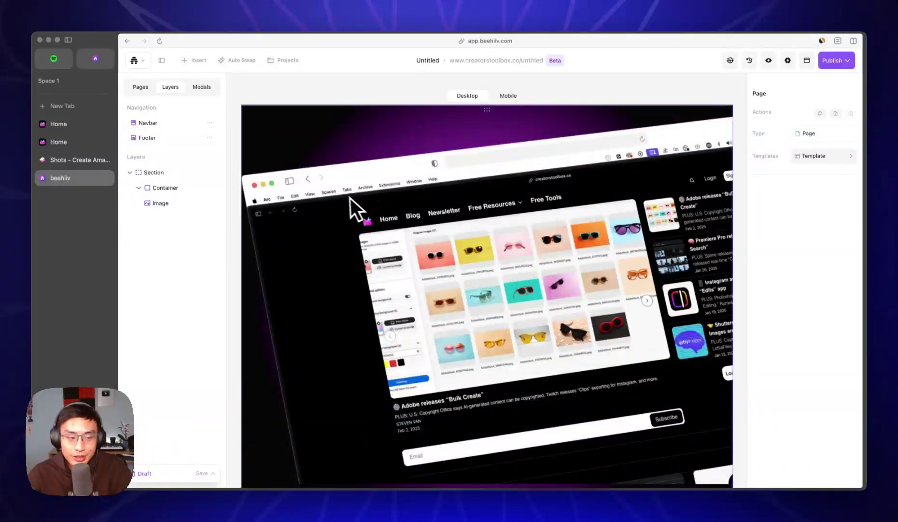
click(56, 126)
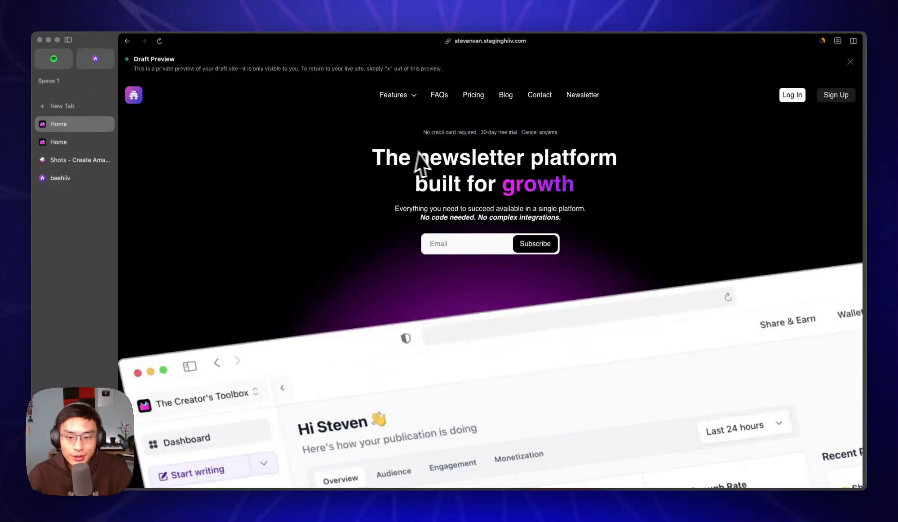
drag(411, 152, 592, 189)
click(592, 191)
click(72, 178)
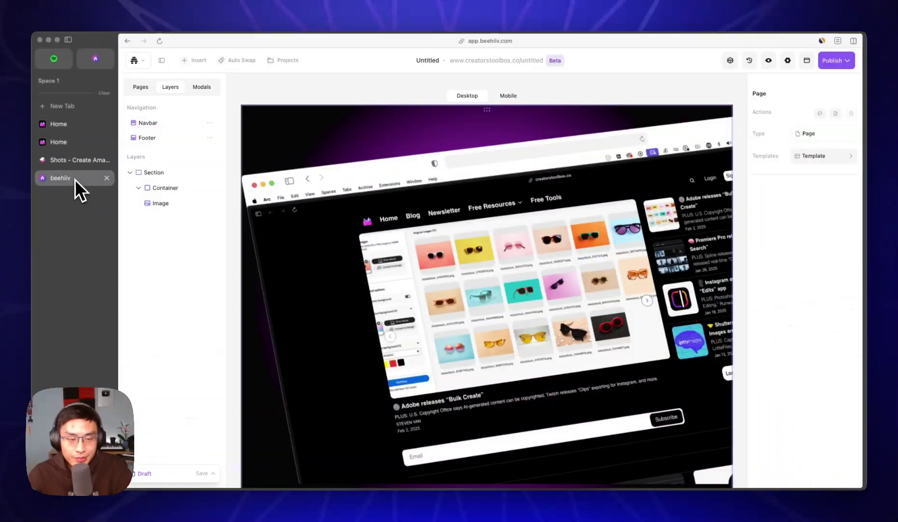
click(195, 62)
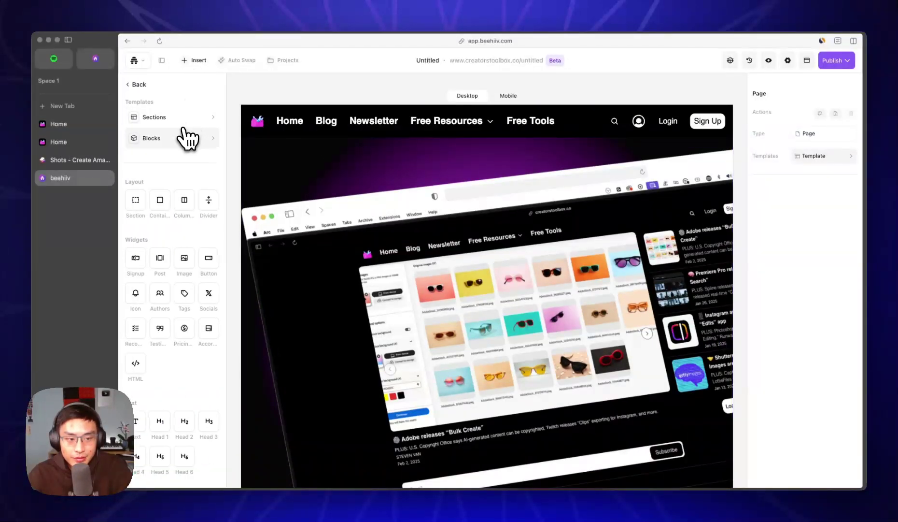
click(159, 127)
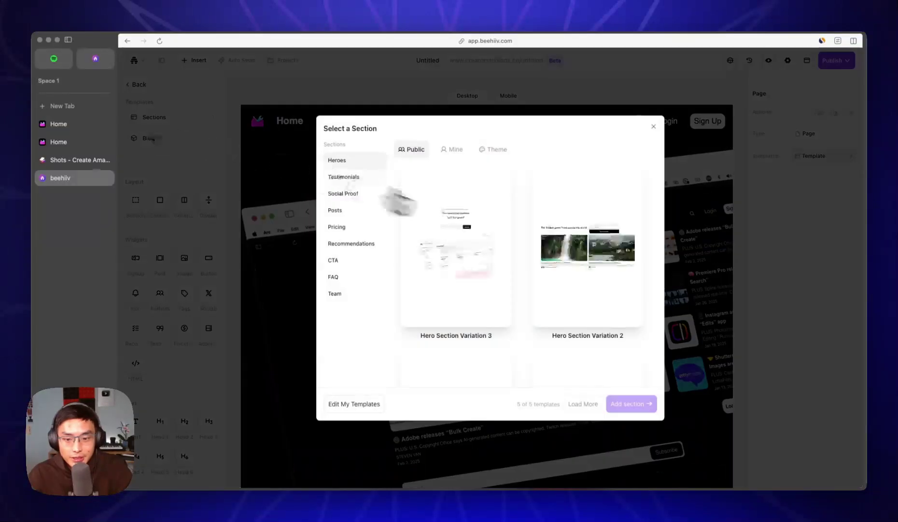
click(481, 239)
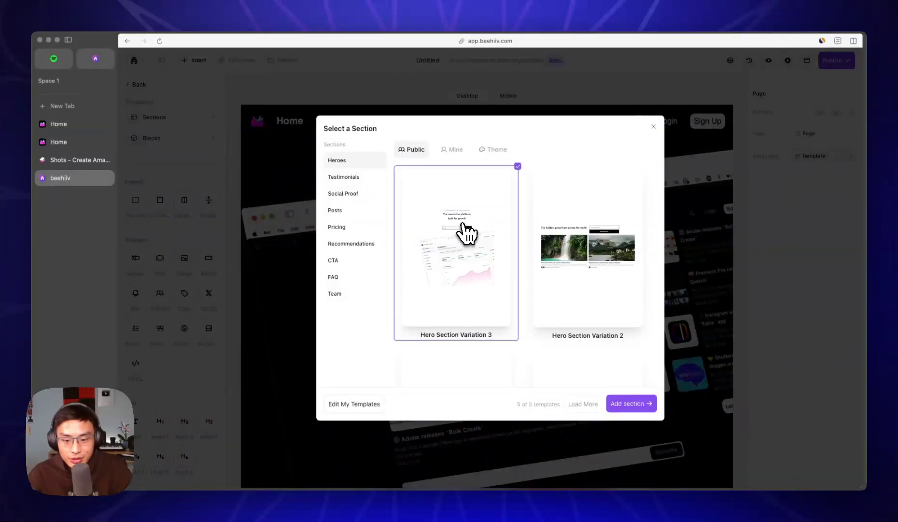
click(703, 230)
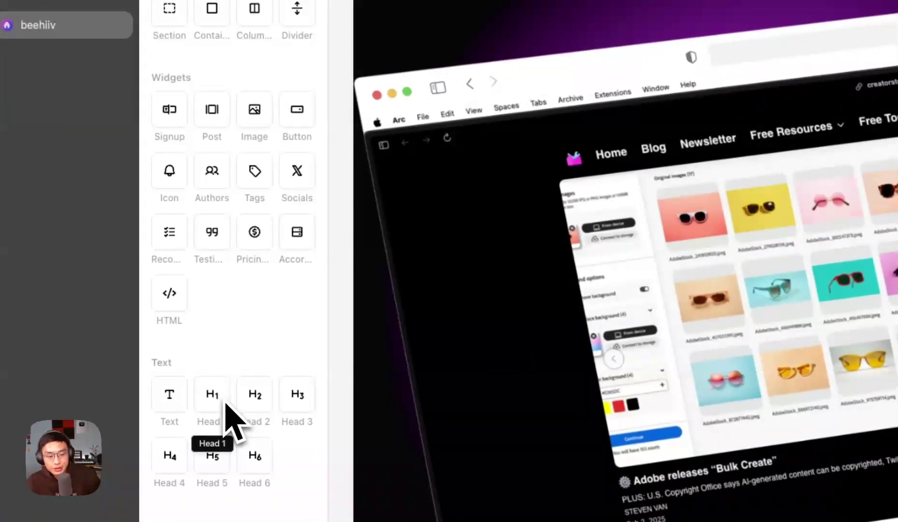
Add a Heading 1 above the mockup image and a centered paragraph beneath that heading
drag(225, 402, 489, 202)
click(138, 87)
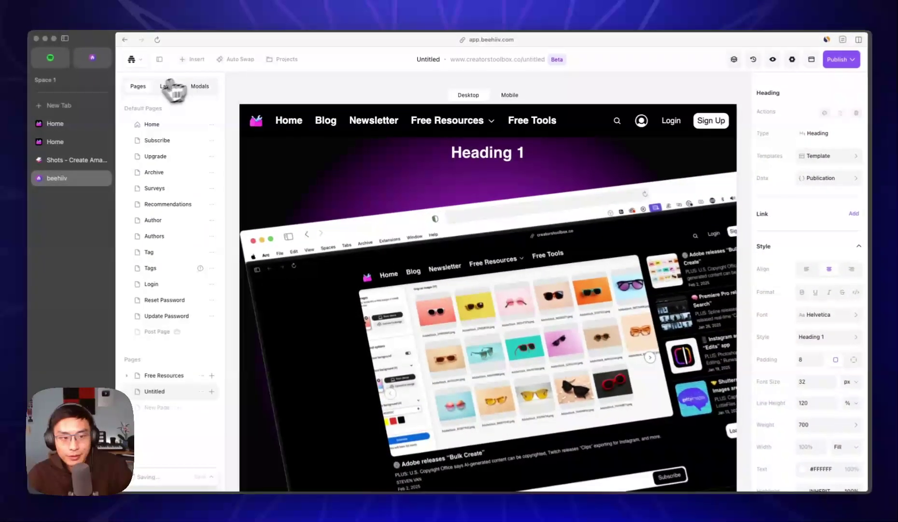
click(193, 60)
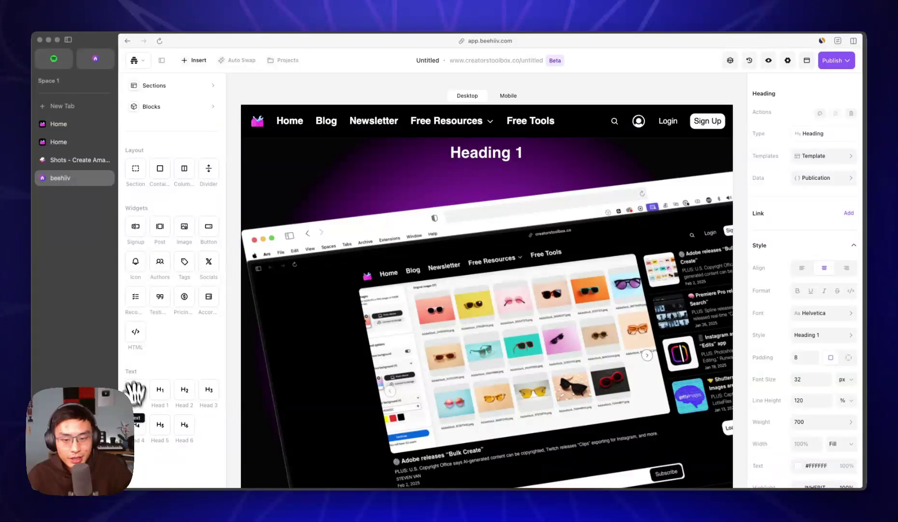
drag(135, 392, 431, 176)
click(824, 267)
Insert a container between the paragraph and the mockup image and place a signup form inside it
click(198, 60)
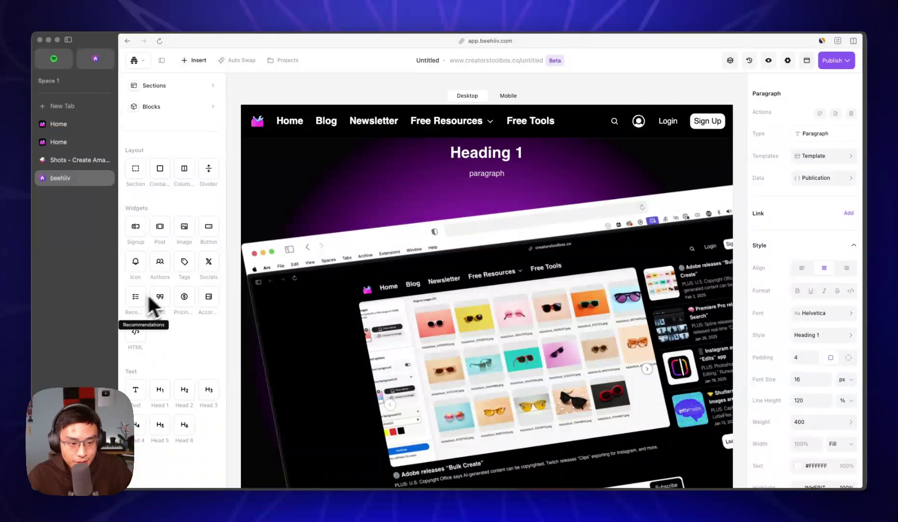
click(188, 65)
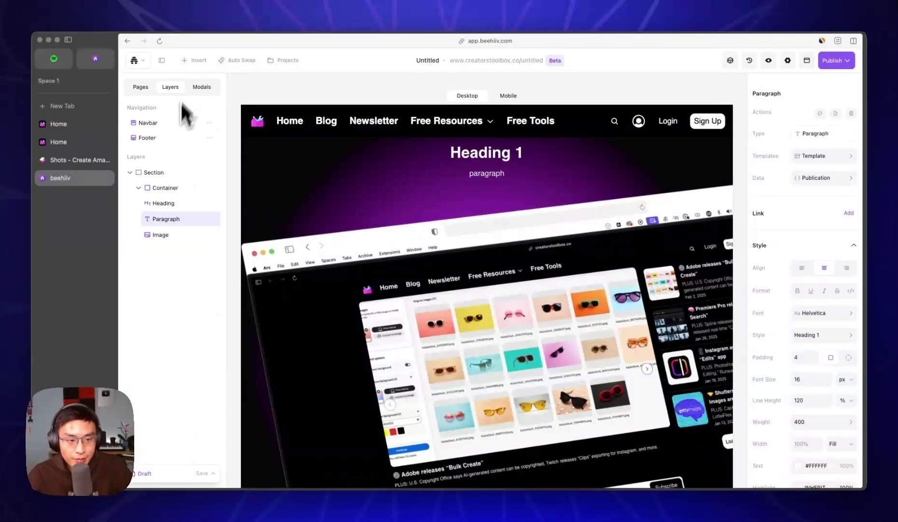
click(183, 62)
drag(159, 166, 482, 188)
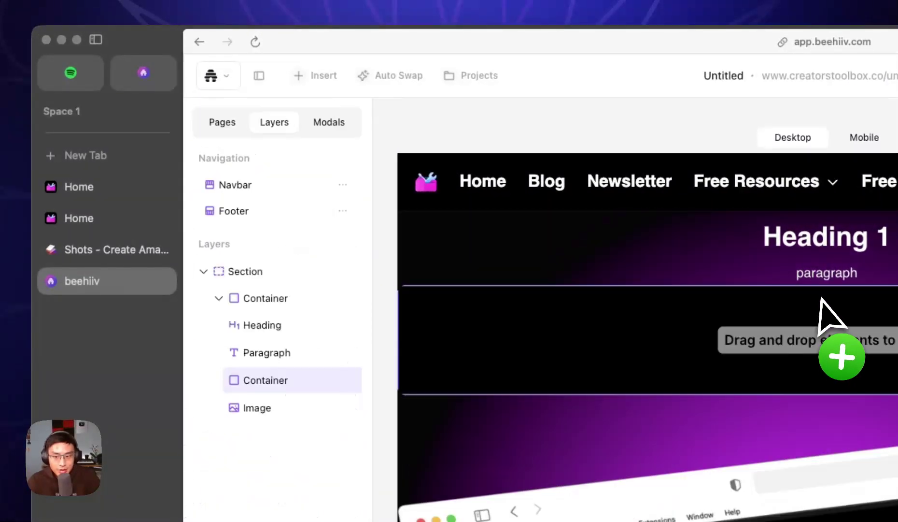
click(318, 75)
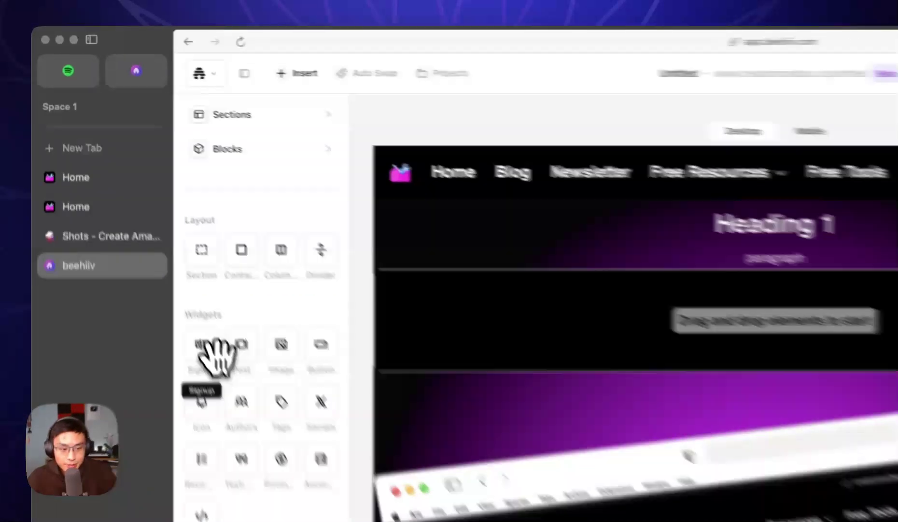
drag(214, 365, 823, 364)
drag(517, 237, 515, 231)
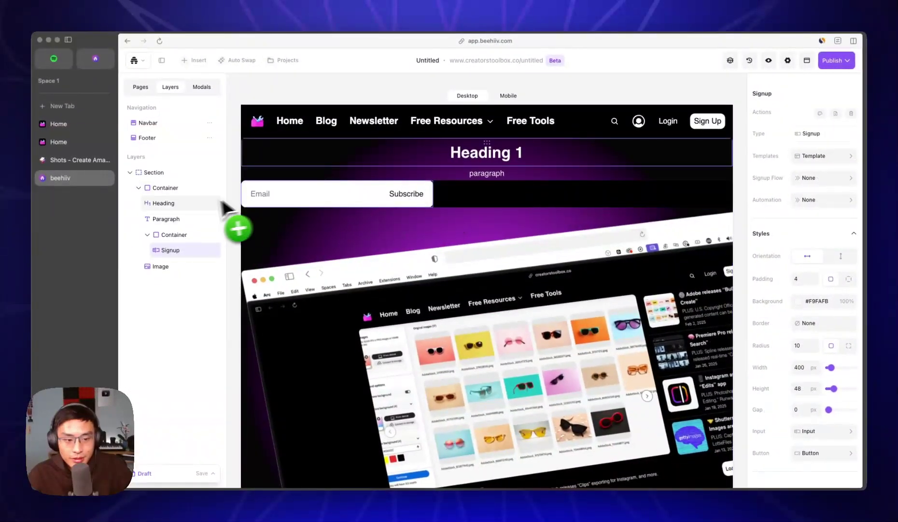
Center the signup form horizontally in its container and reduce the container's black background to 5% opacity
click(197, 251)
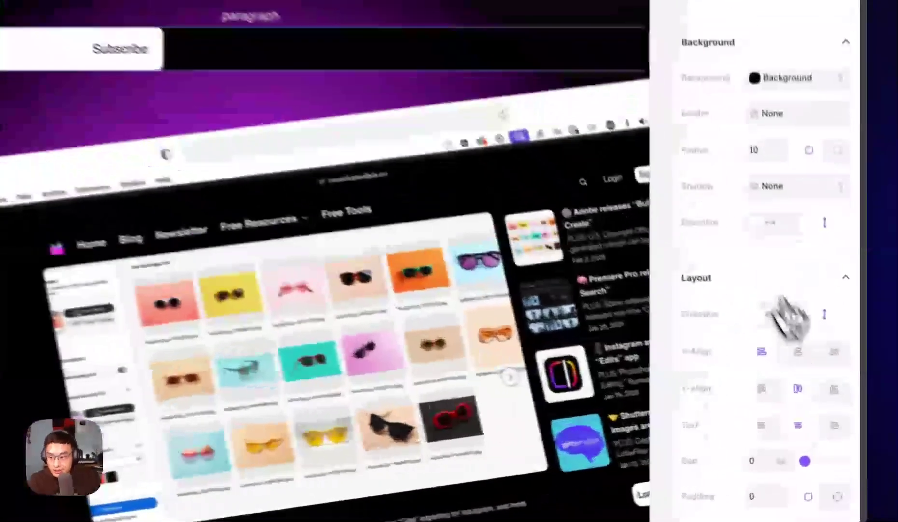
click(825, 380)
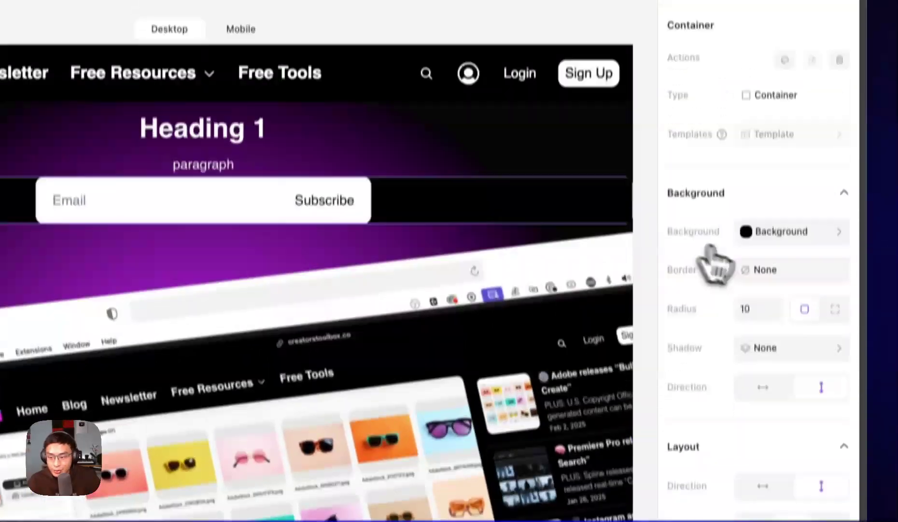
click(738, 52)
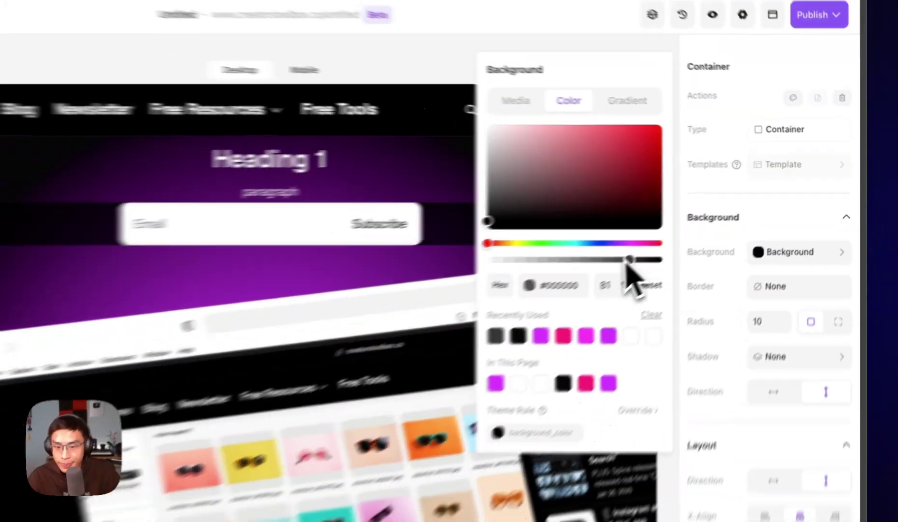
drag(639, 270, 236, 196)
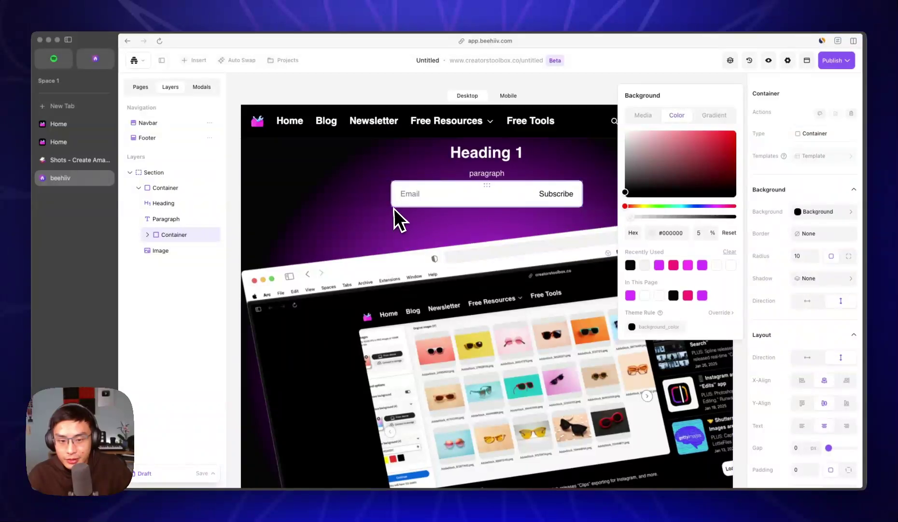
click(475, 212)
scroll(492, 198, down, 3)
scroll(496, 195, up, 2)
click(486, 154)
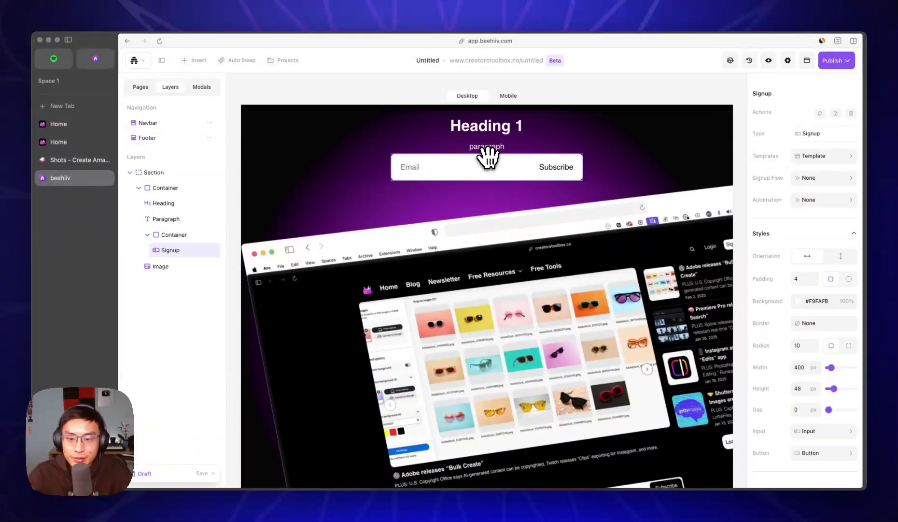
scroll(496, 165, up, 2)
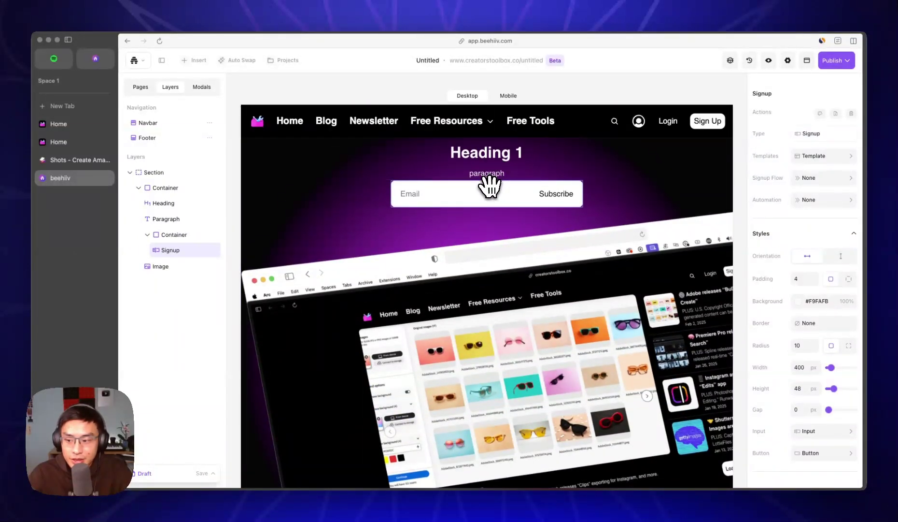
click(840, 256)
click(814, 257)
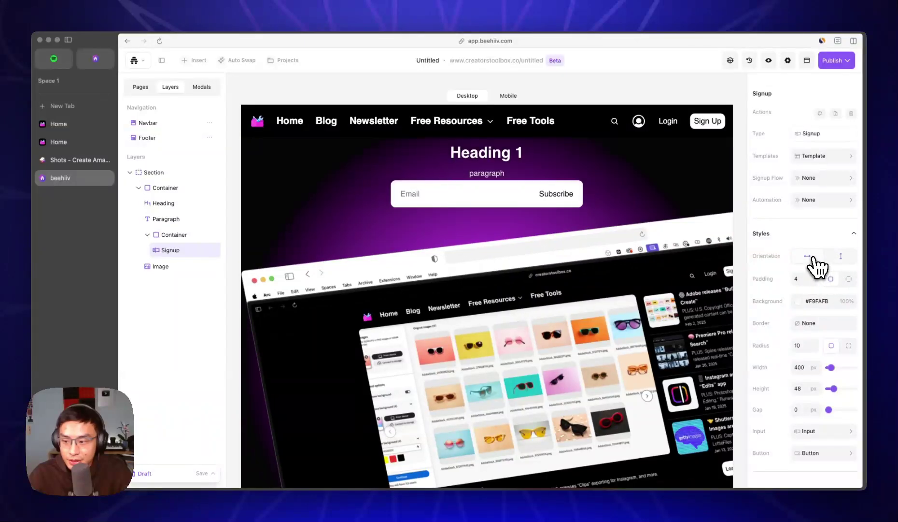
Switch the signup form to individual side paddings and set its top padding to 0
click(848, 279)
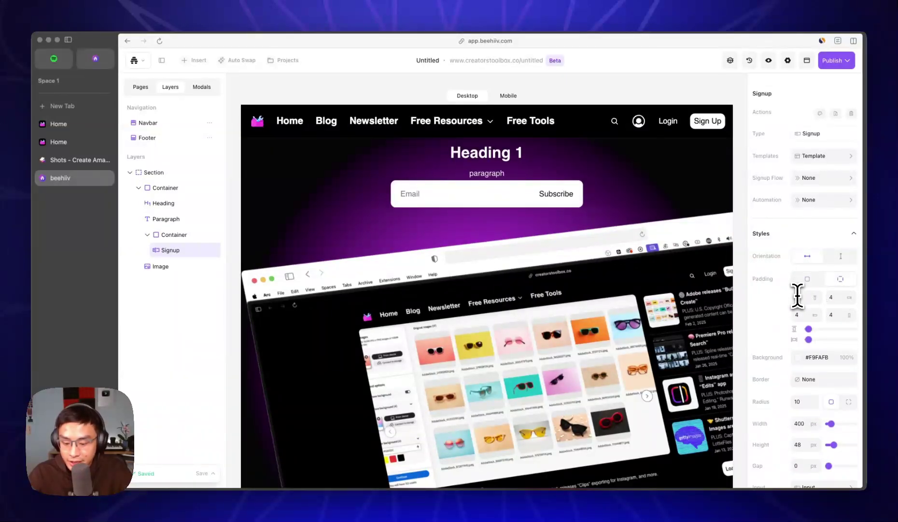
click(798, 297)
text(0)
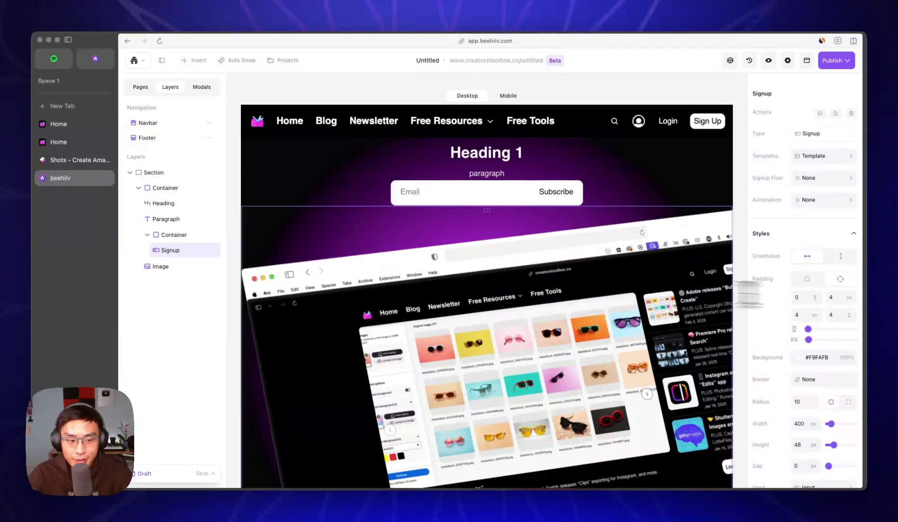
Give the container around the signup form individual side paddings with a top padding of 20
click(216, 237)
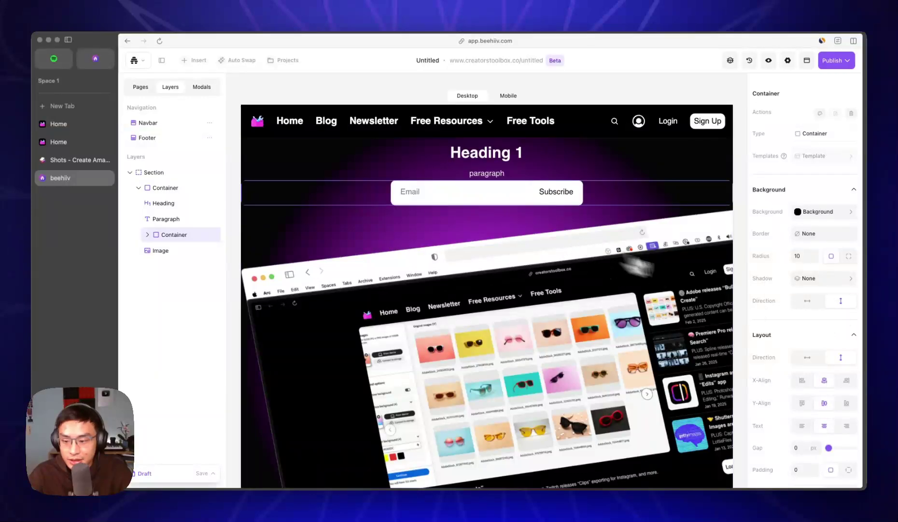
scroll(825, 368, down, 1)
click(802, 413)
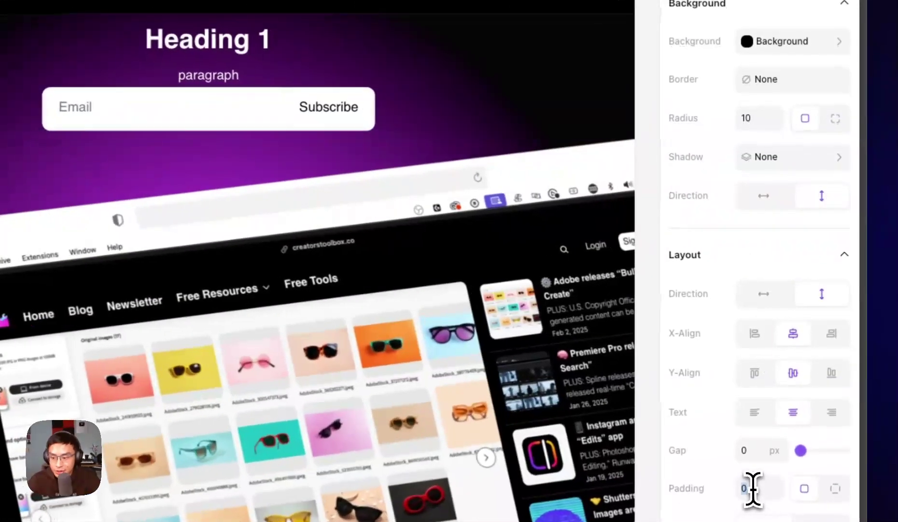
click(835, 488)
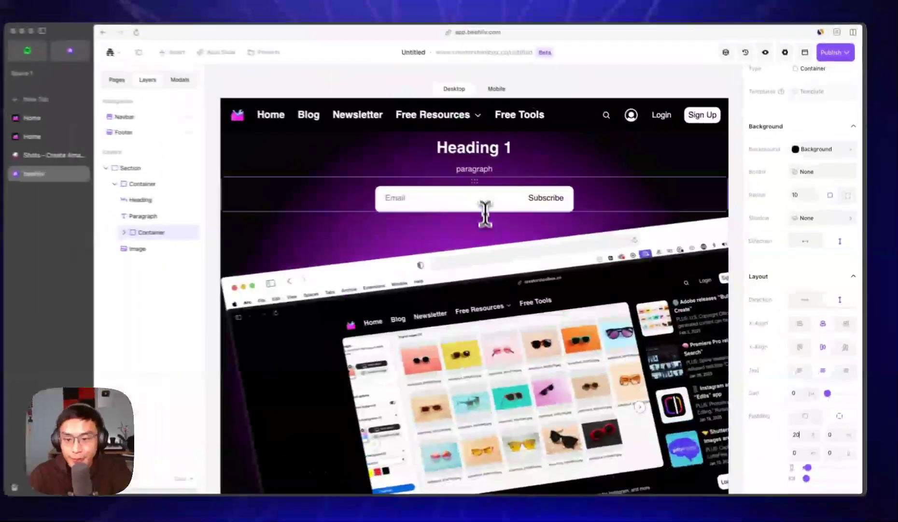
Set the background color of the signup form's Subscribe button to black
click(489, 194)
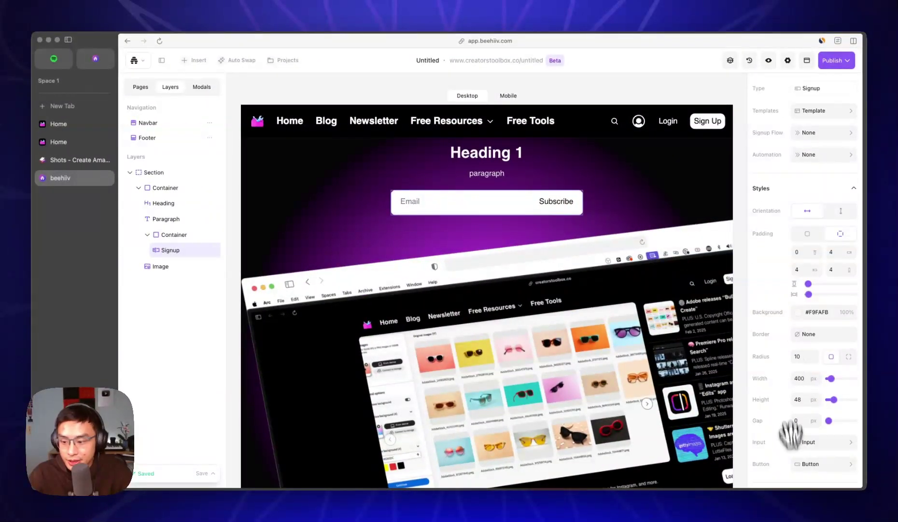
click(812, 464)
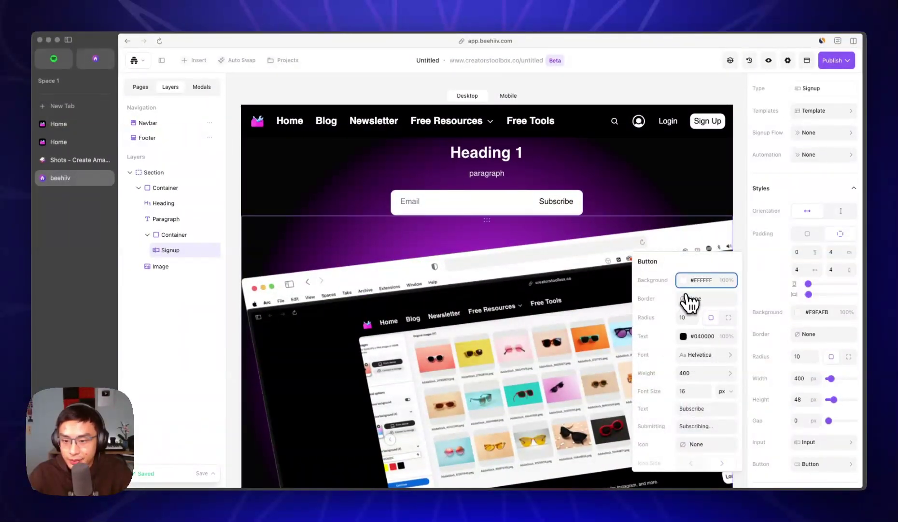
click(686, 287)
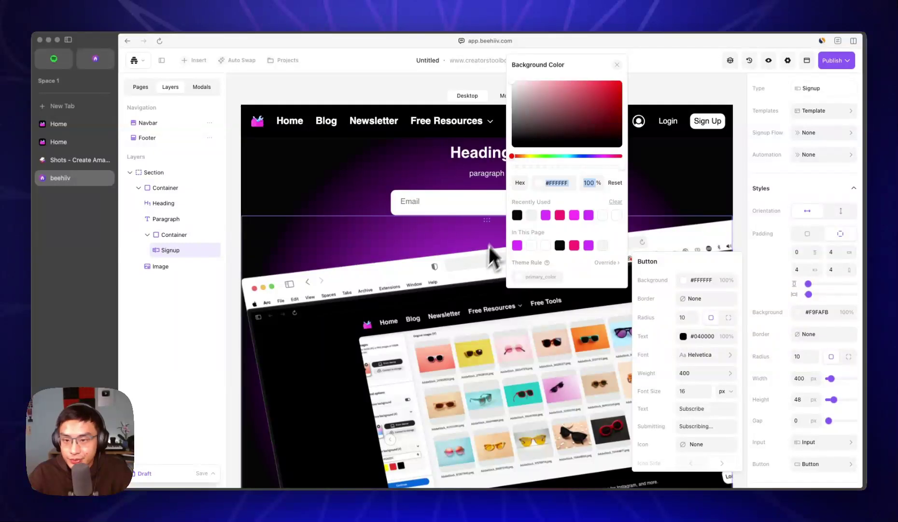
drag(579, 127, 640, 170)
click(700, 187)
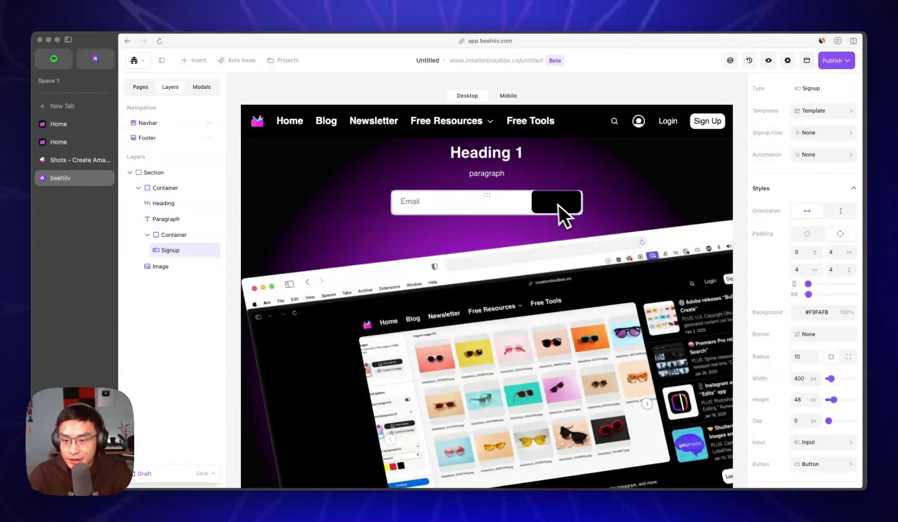
Change the Subscribe button's text color to white and close the button settings
click(803, 464)
click(683, 336)
drag(561, 180, 511, 120)
click(735, 211)
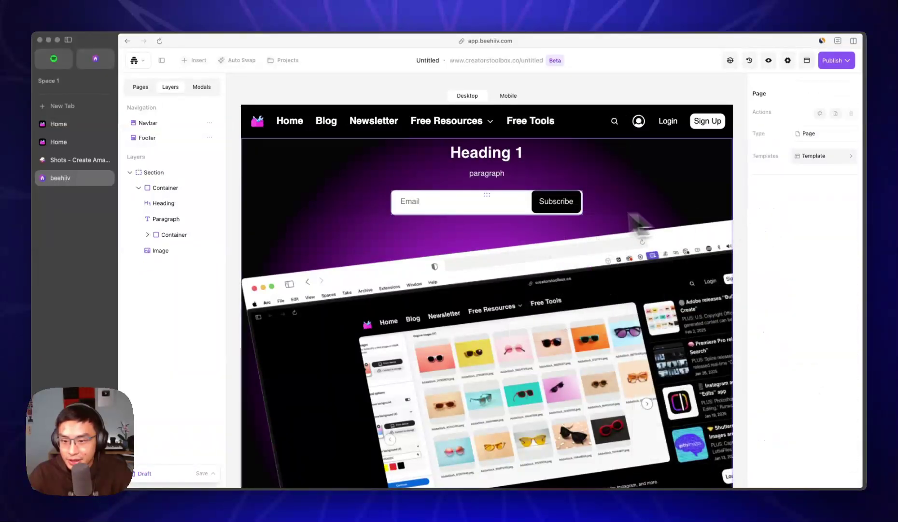
Set the signup form's top padding to 4 and check the form in the hero layout
click(491, 198)
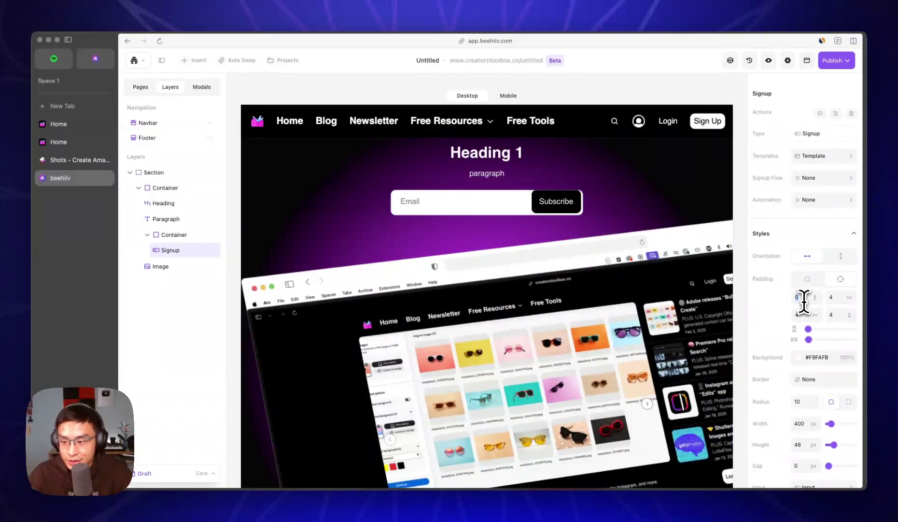
text(4)
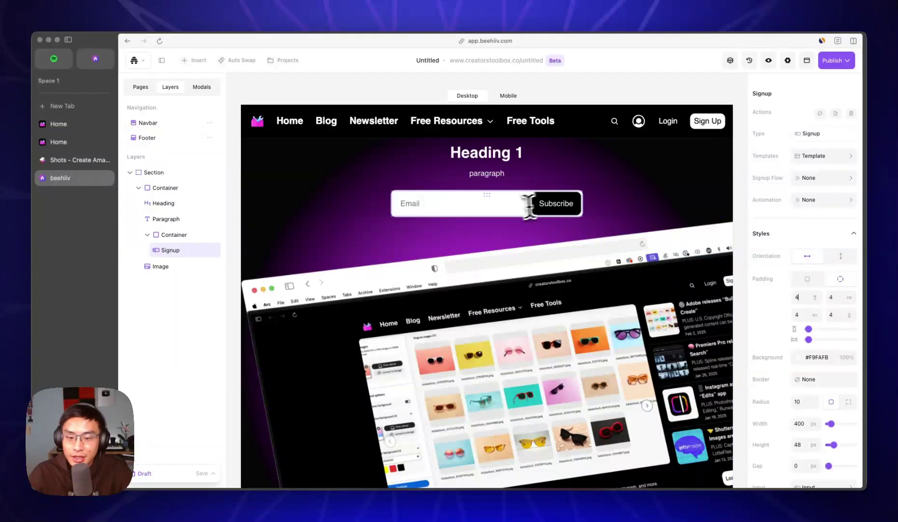
scroll(641, 287, down, 5)
scroll(632, 275, up, 5)
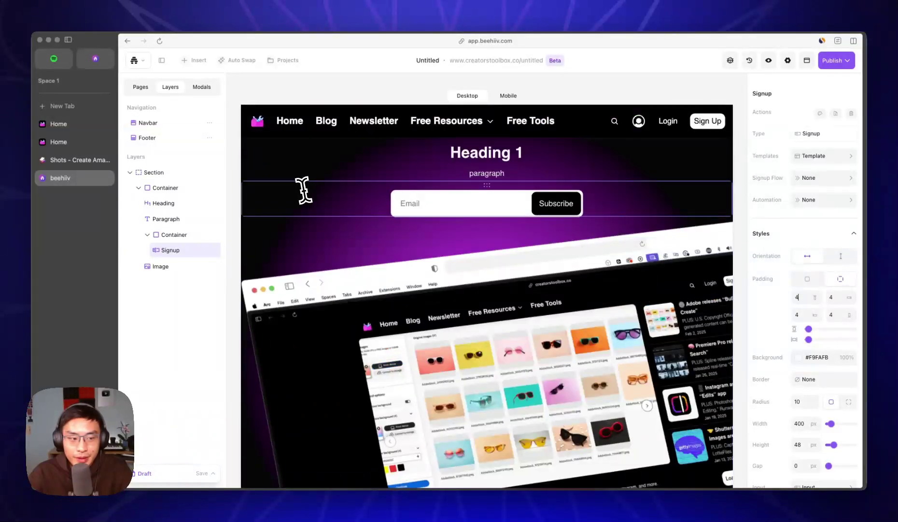
Check the headline on the reference landing page and change the heading to "The #1 newsletter for creatives" over two lines
click(77, 126)
drag(576, 185, 413, 162)
click(60, 178)
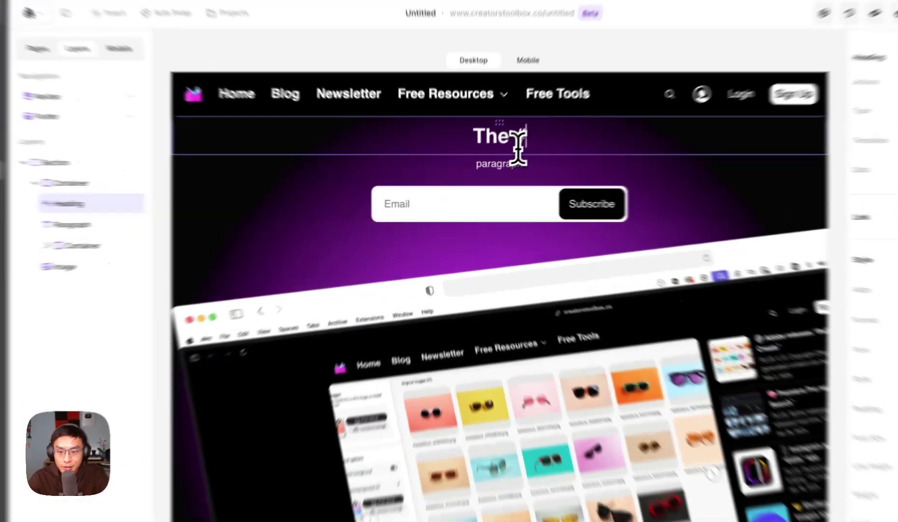
text(#1 newsletter)
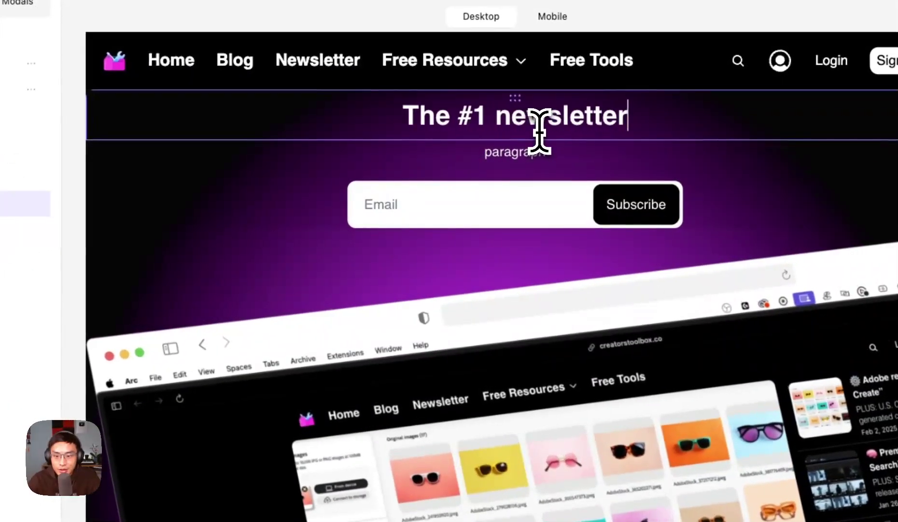
text( for creatives.)
Set the font size of the whole two-line heading to 50 px
triple_click(540, 131)
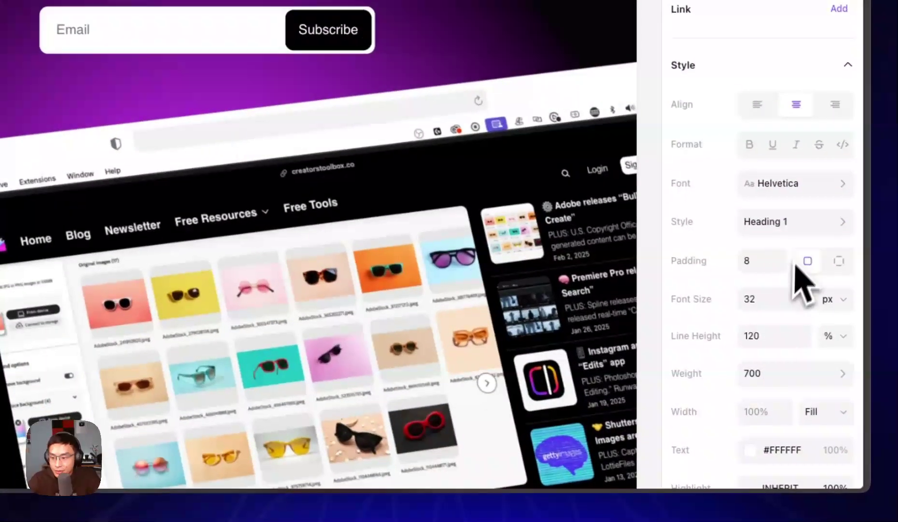
double_click(758, 297)
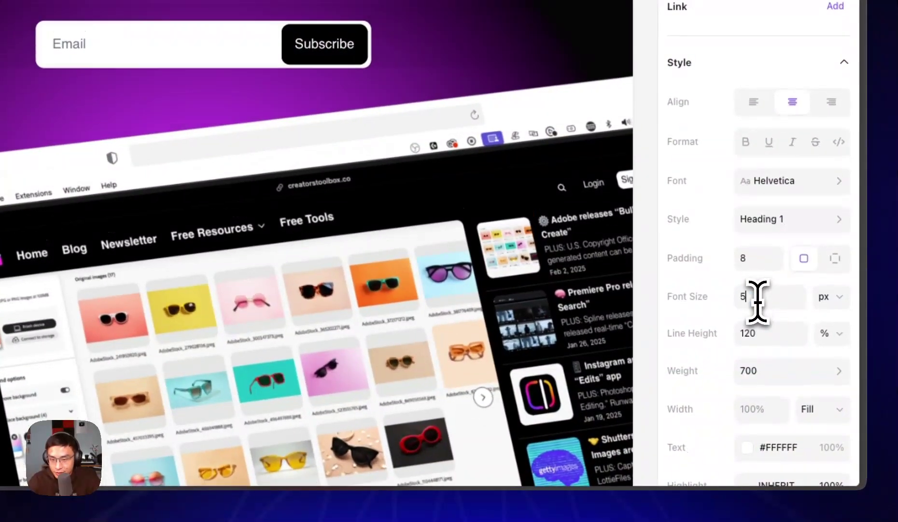
text(50)
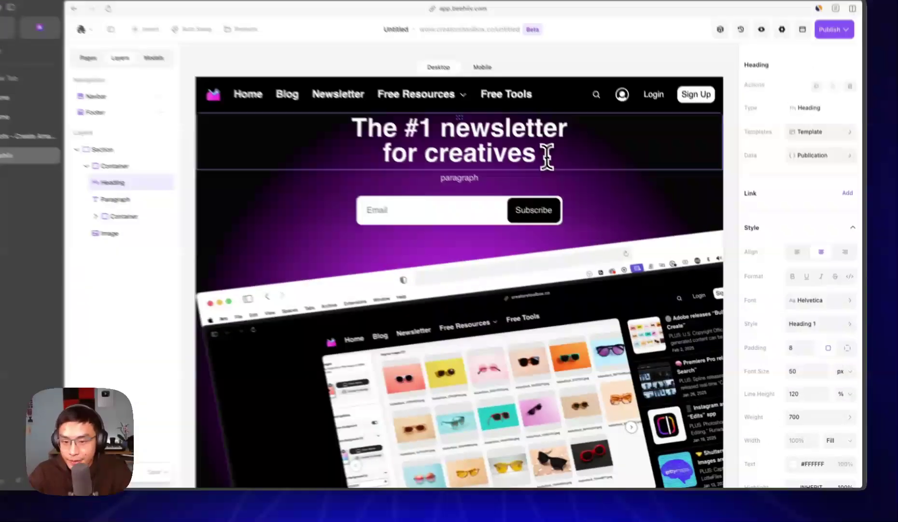
click(572, 174)
click(571, 176)
key(BackSpace)
Replace the placeholder paragraph under the heading with "A weekly round up of creative news, tools, and resources."
double_click(497, 202)
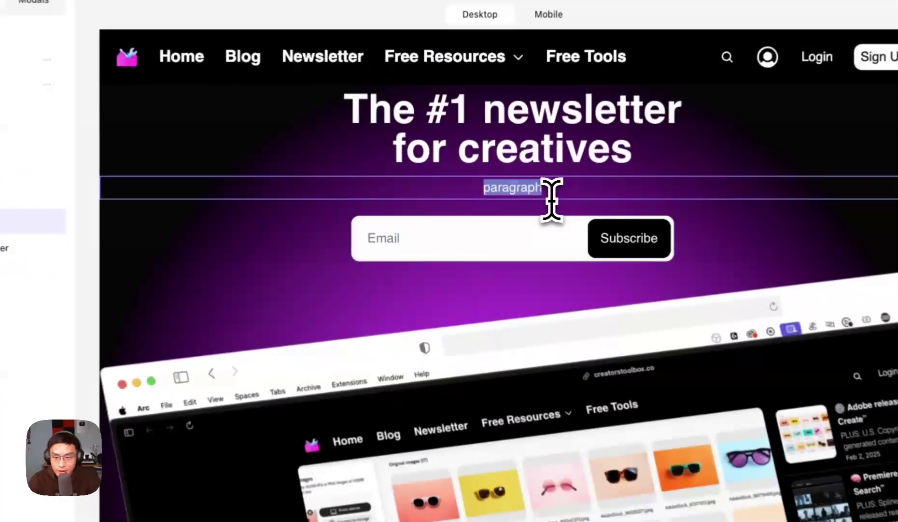
text(A weekly round up of creative news, tools,)
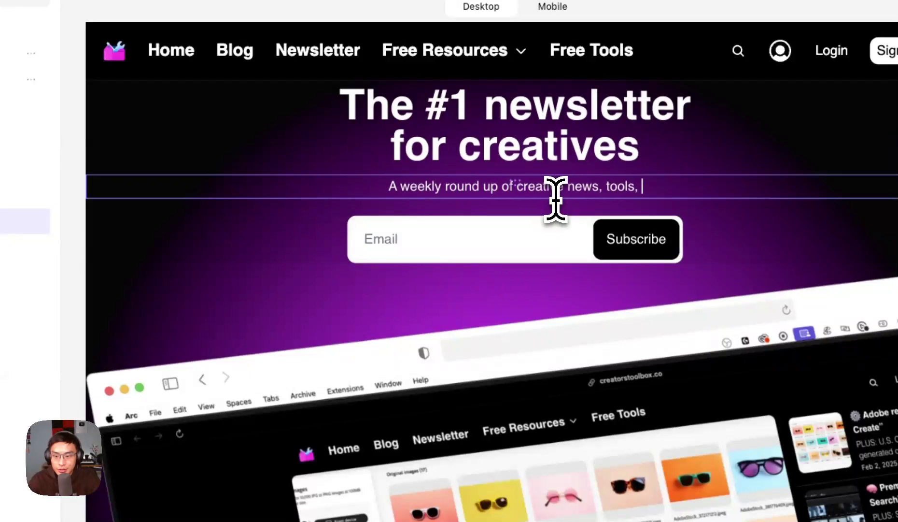
text(and resour)
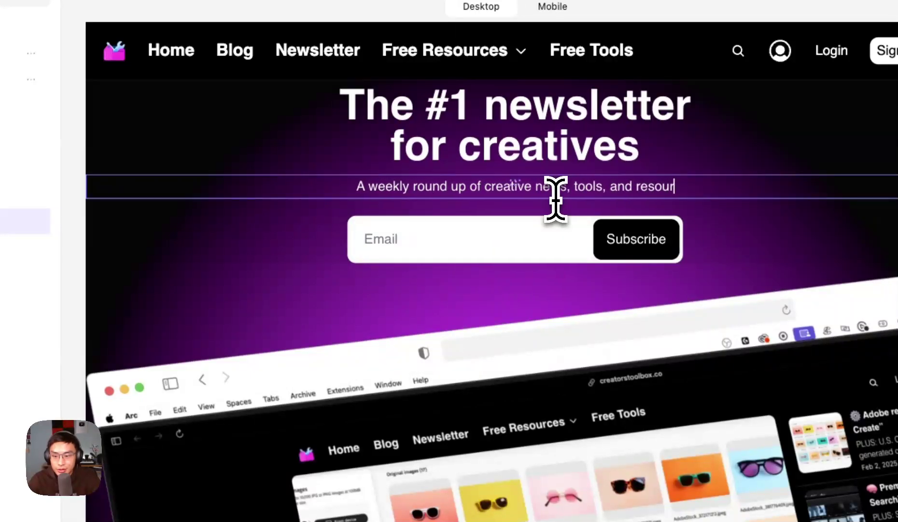
text(ces.)
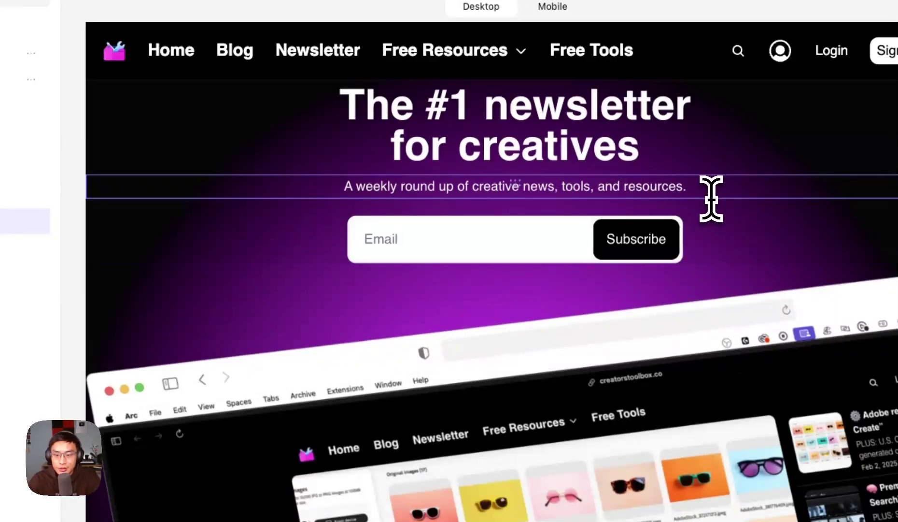
Add a second line to the description reading "100% free, unsubscribe anytime." and make that line bold
key(Return)
text(100% free, unsubscribe anytime.)
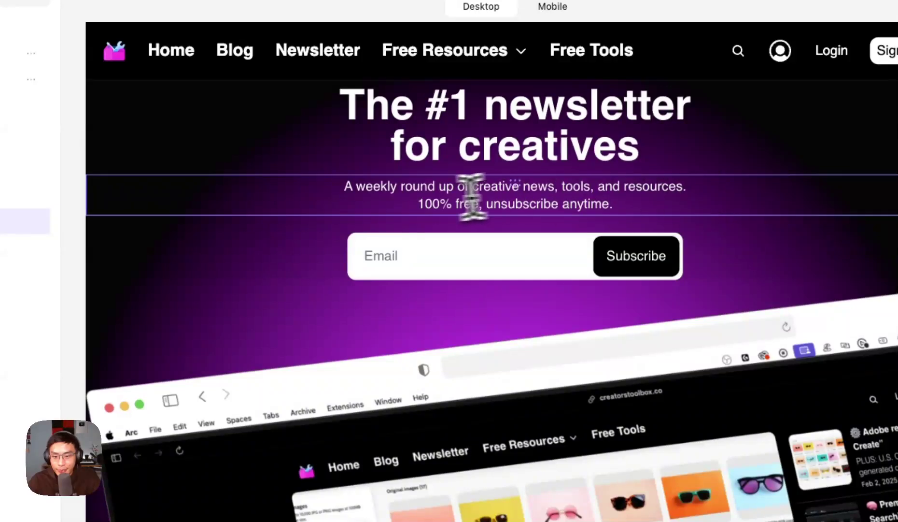
drag(416, 203, 668, 208)
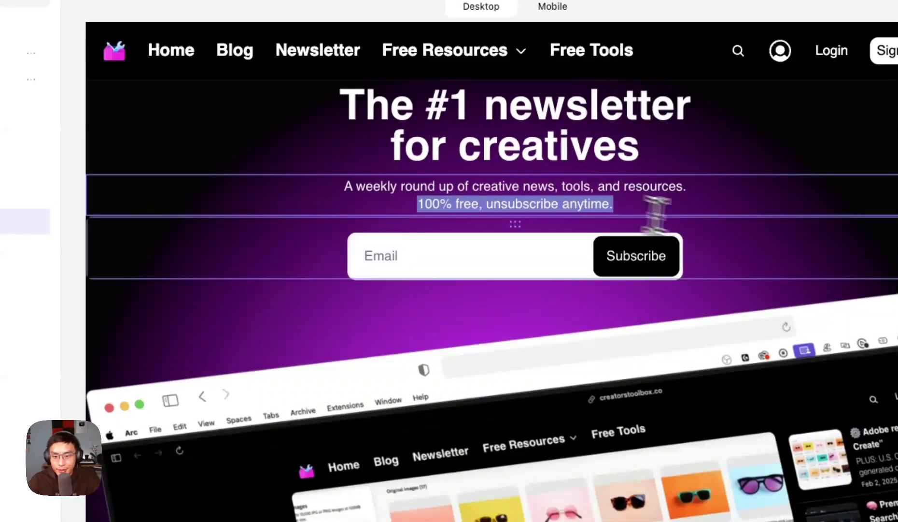
key(super+b)
click(786, 336)
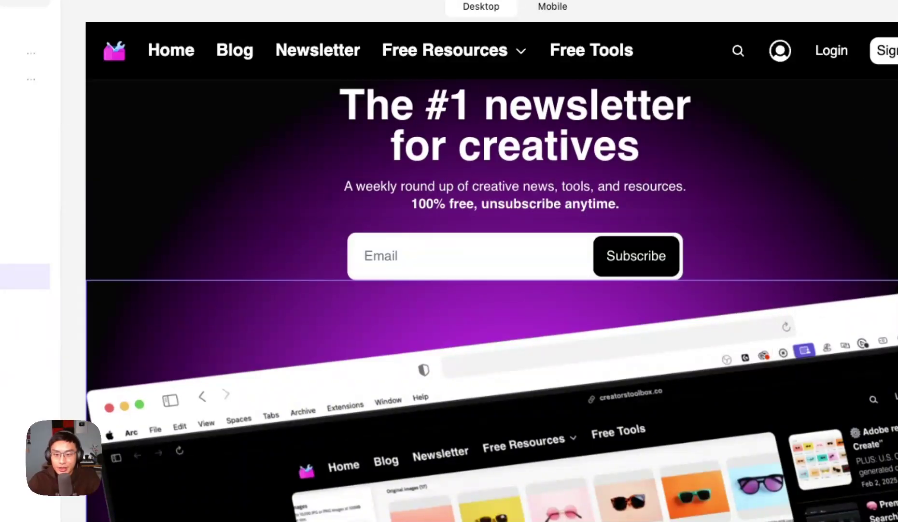
Set the top padding of the container holding the heading, description and signup form to 40 and check the spacing
click(635, 94)
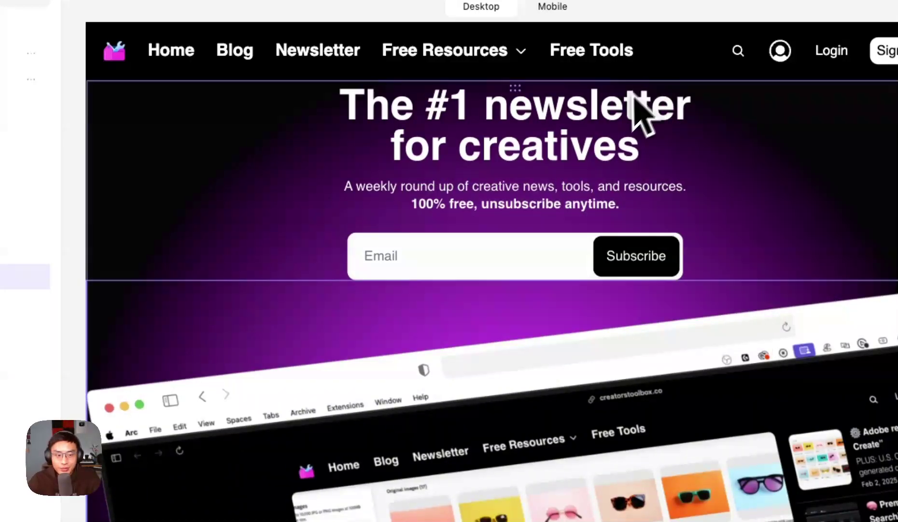
click(9, 167)
scroll(391, 212, up, 2)
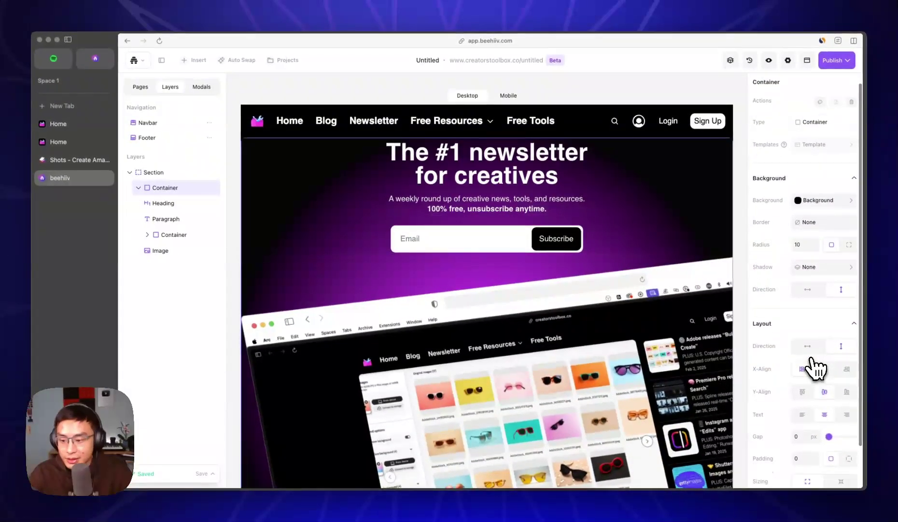
scroll(833, 396, down, 1)
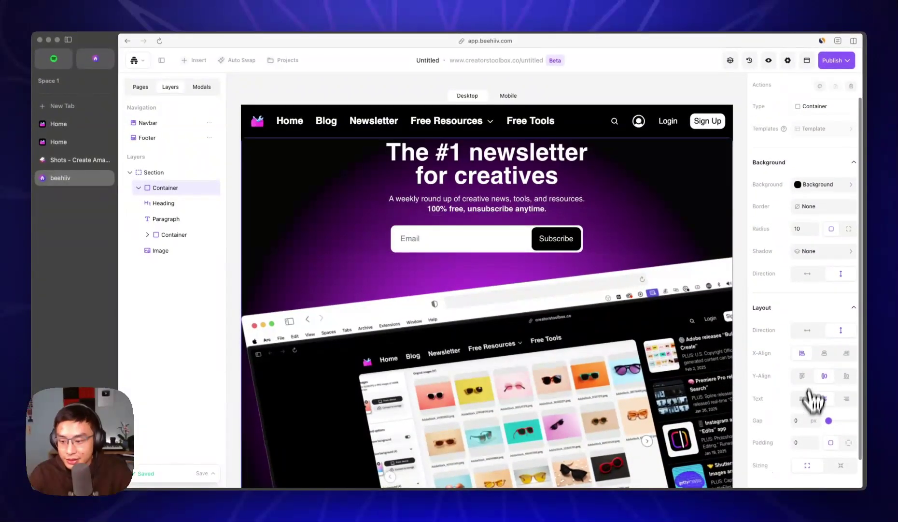
click(845, 444)
text(20)
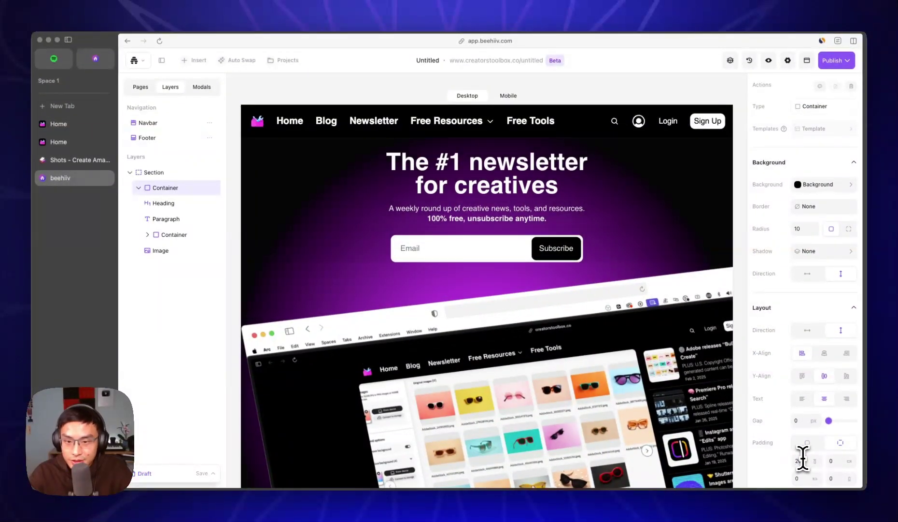
text(40)
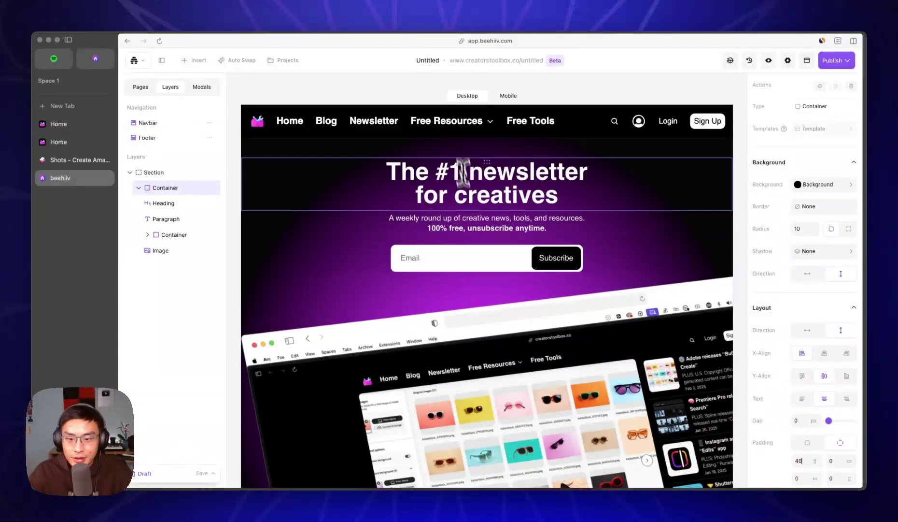
scroll(489, 217, down, 3)
scroll(489, 217, up, 3)
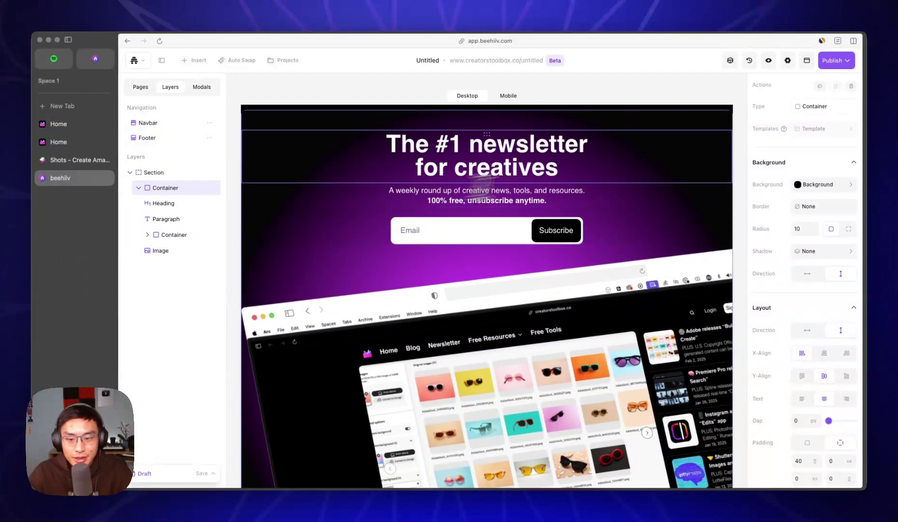
Check the small line above the reference page's headline and insert a center-aligned paragraph above the heading in beehiiv
click(68, 127)
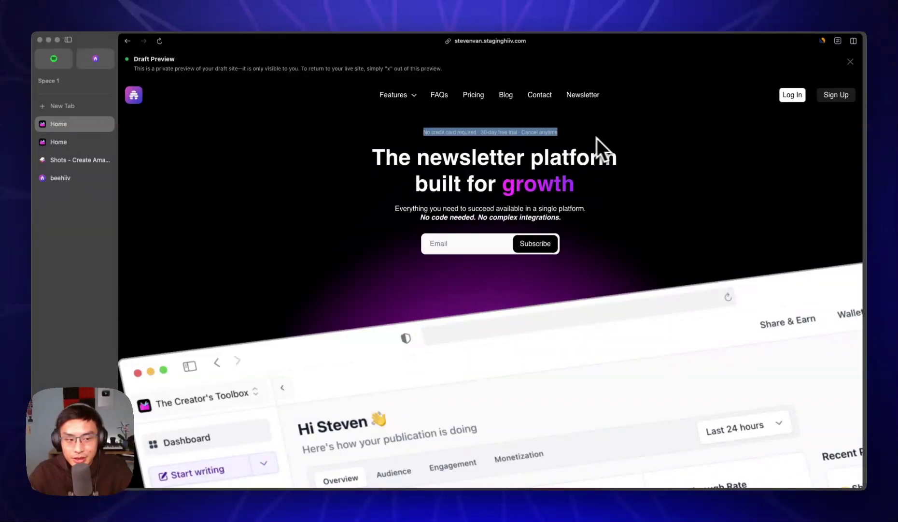
click(110, 176)
click(197, 61)
drag(186, 358, 525, 197)
click(824, 268)
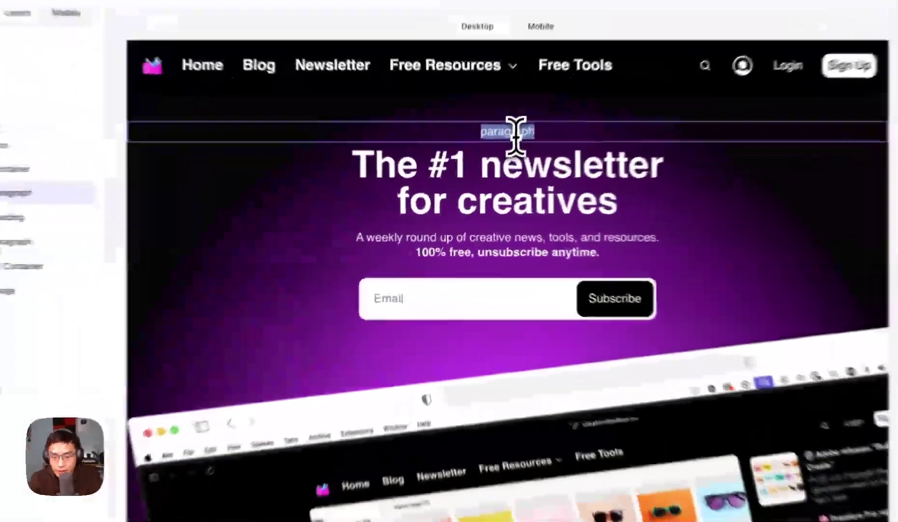
Change the new paragraph's text to "Read by employees @ Disney, LinkedIn, IBM" and check the hero section
text(Read by employees @ Disney, Linked)
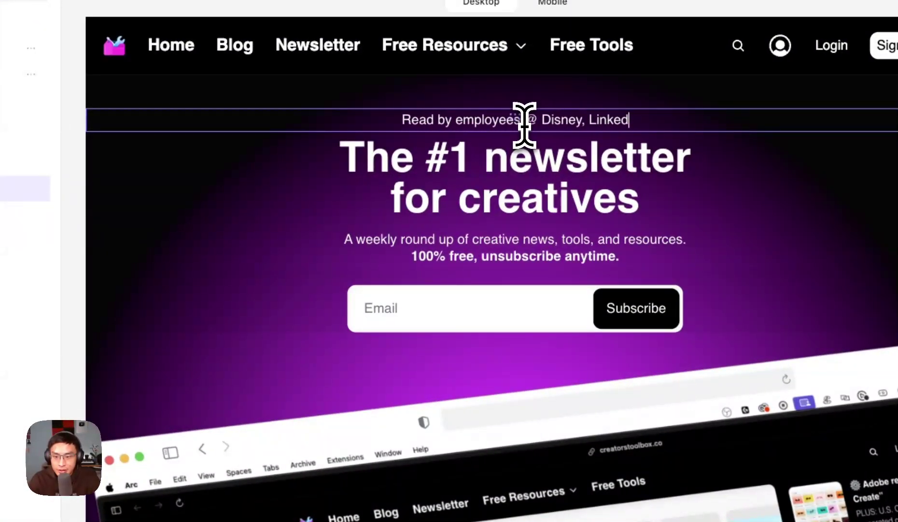
text(In, IBm)
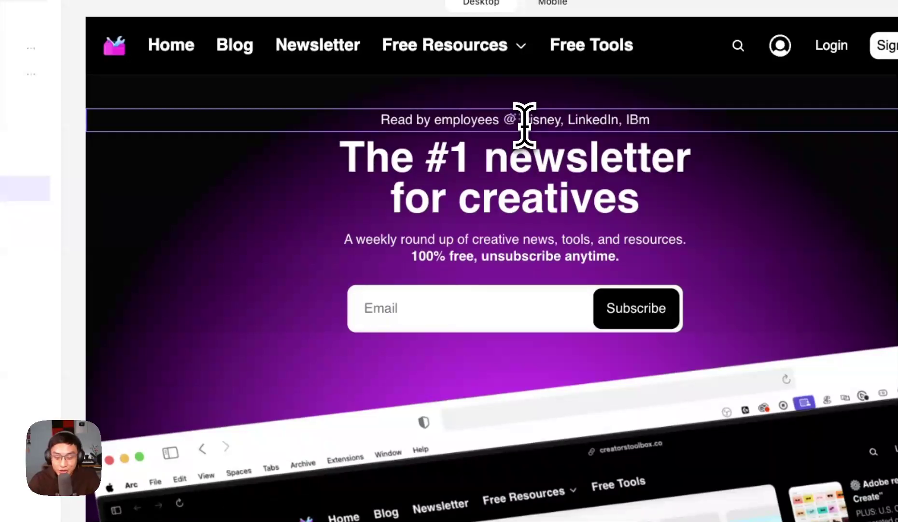
key(BackSpace)
text(M)
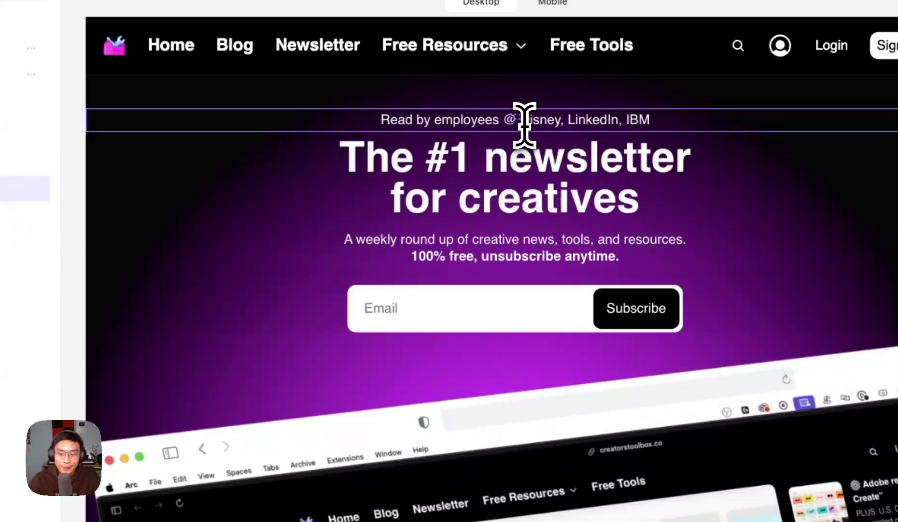
key(Escape)
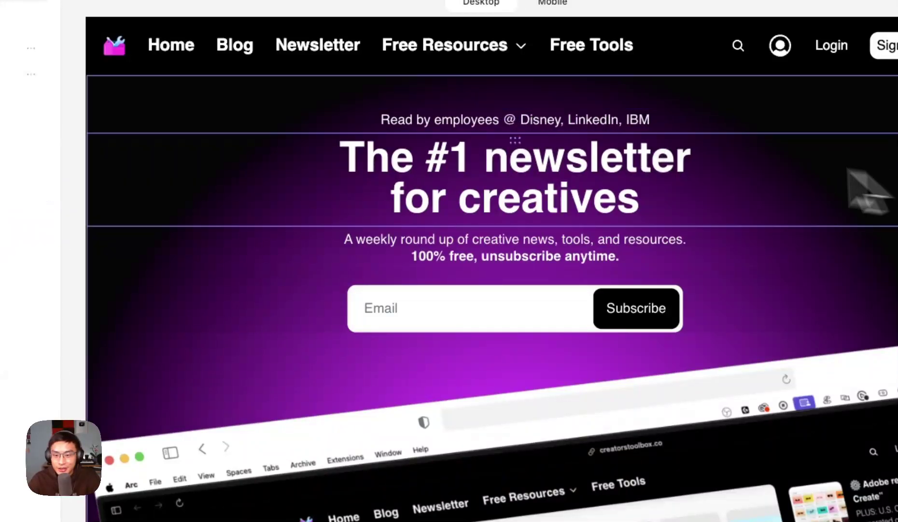
scroll(772, 301, down, 5)
scroll(634, 198, up, 5)
scroll(678, 311, down, 5)
scroll(651, 285, up, 5)
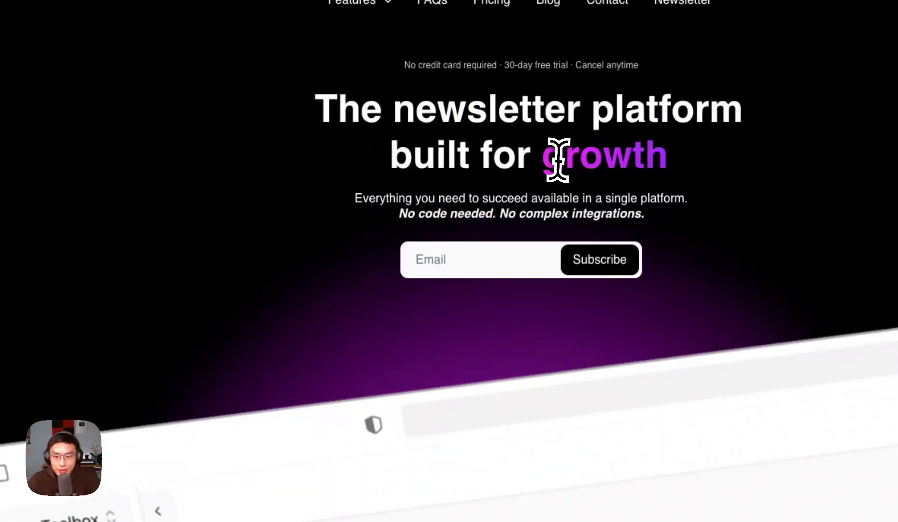
Check the gradient word in the reference headline and switch the text color of "creatives" in the beehiiv heading to a gradient
double_click(557, 160)
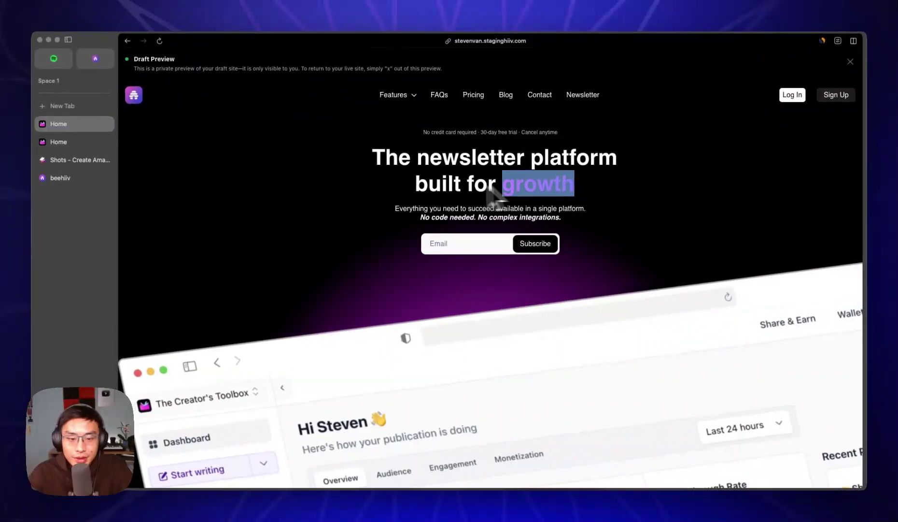
click(75, 179)
double_click(483, 207)
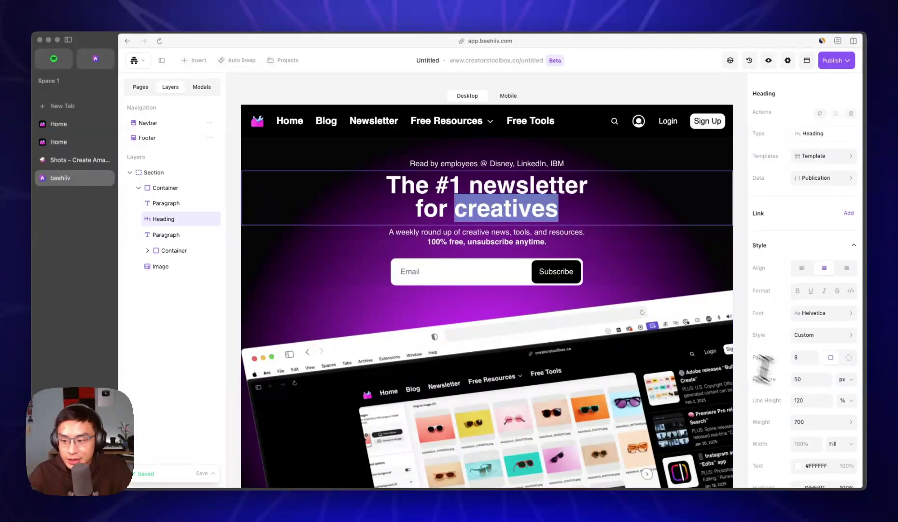
scroll(782, 367, down, 1)
click(801, 440)
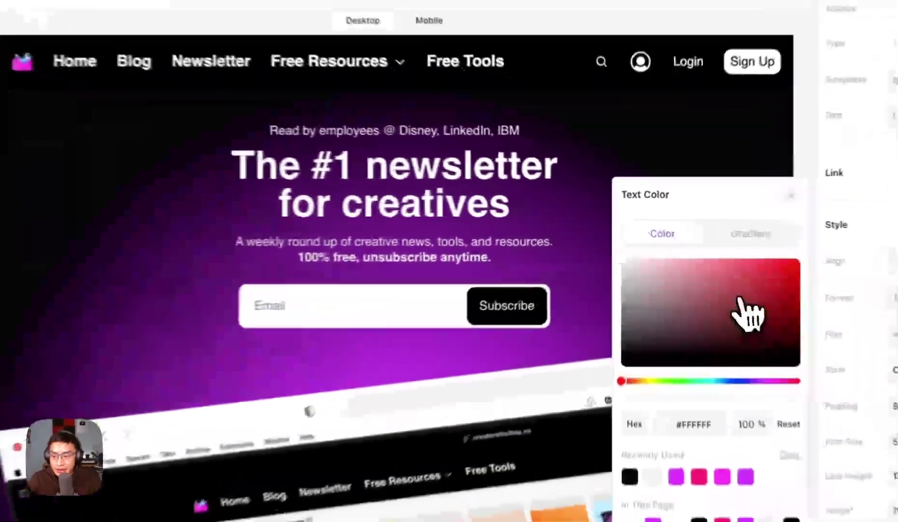
click(702, 225)
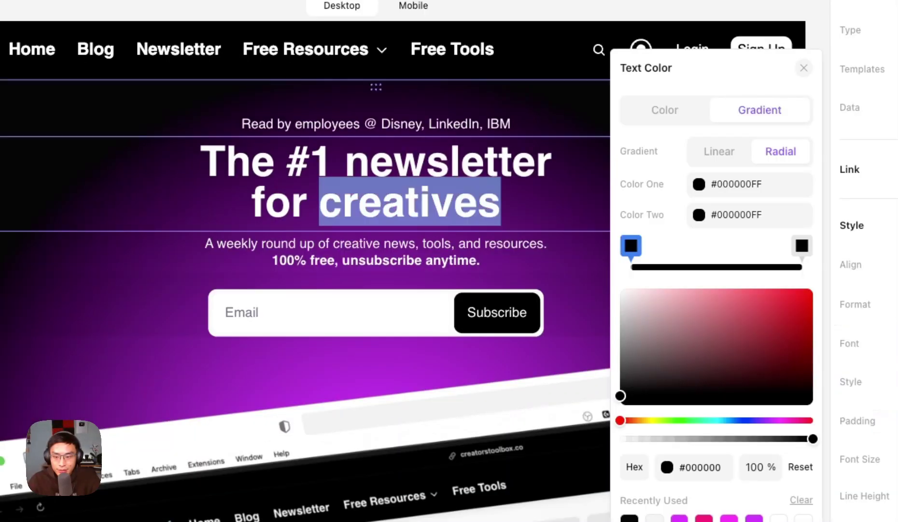
Make the gradient on "creatives" linear, running from pink #FF0078 to purple #DD00FF
click(708, 516)
click(802, 247)
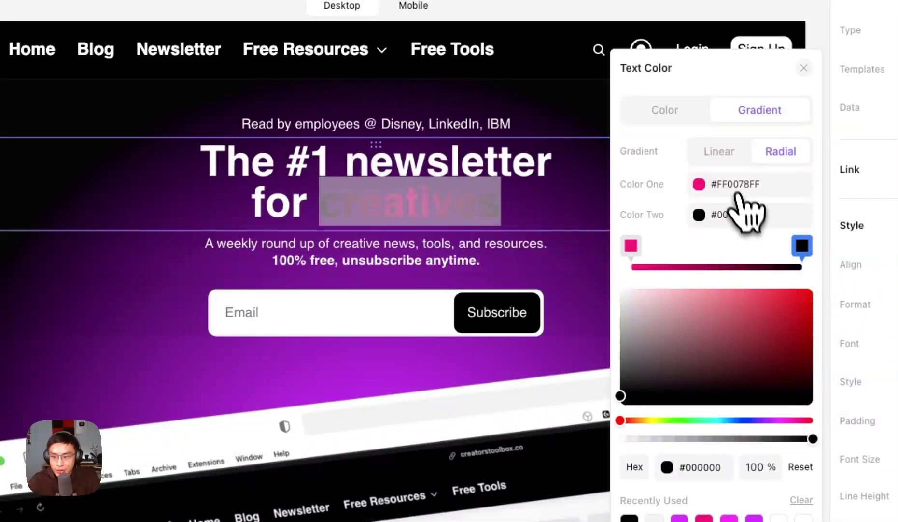
click(719, 152)
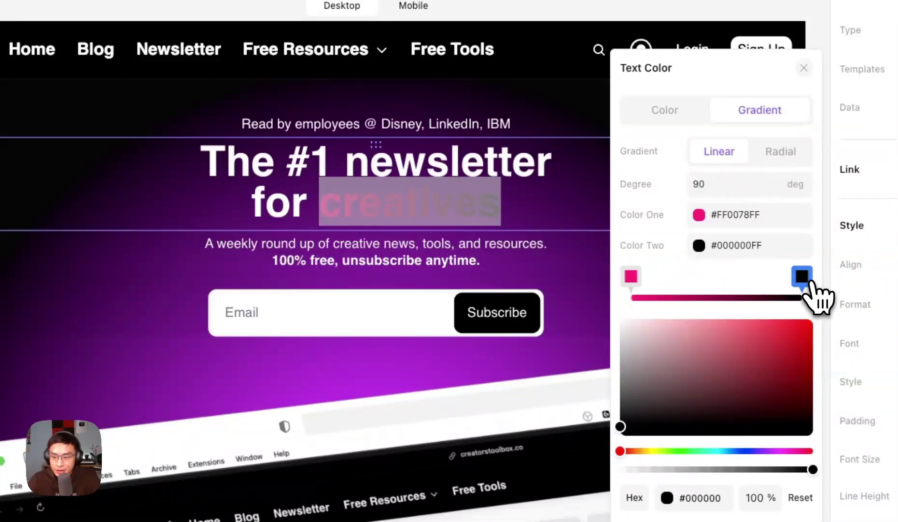
click(708, 521)
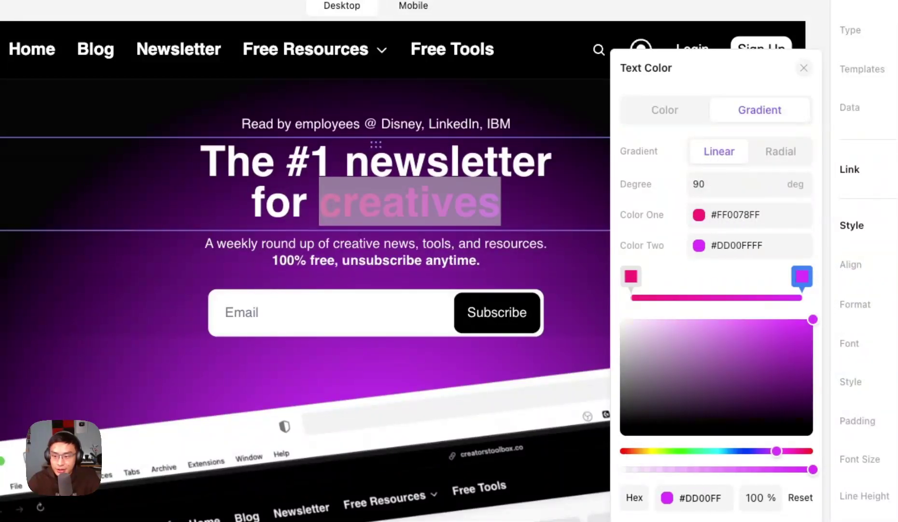
click(564, 293)
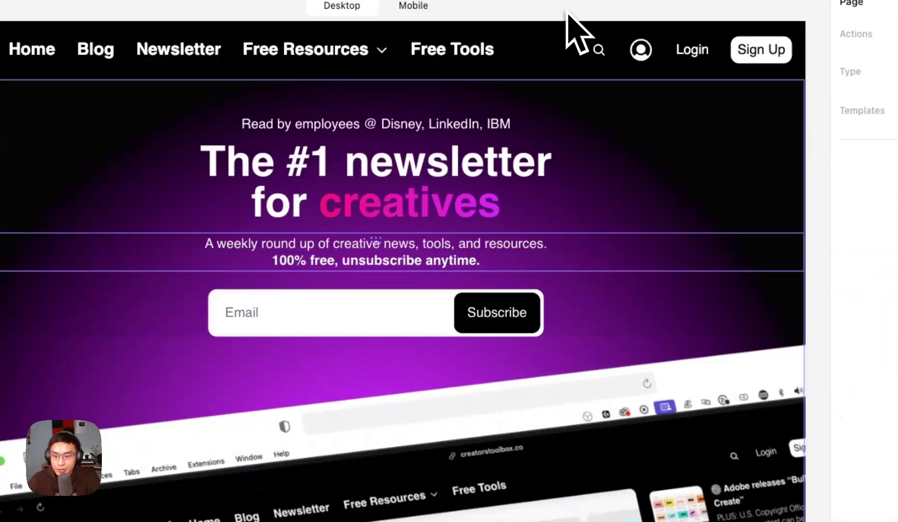
Reverse the gradient on "creatives" by swapping the positions of its pink and purple color stops
double_click(397, 198)
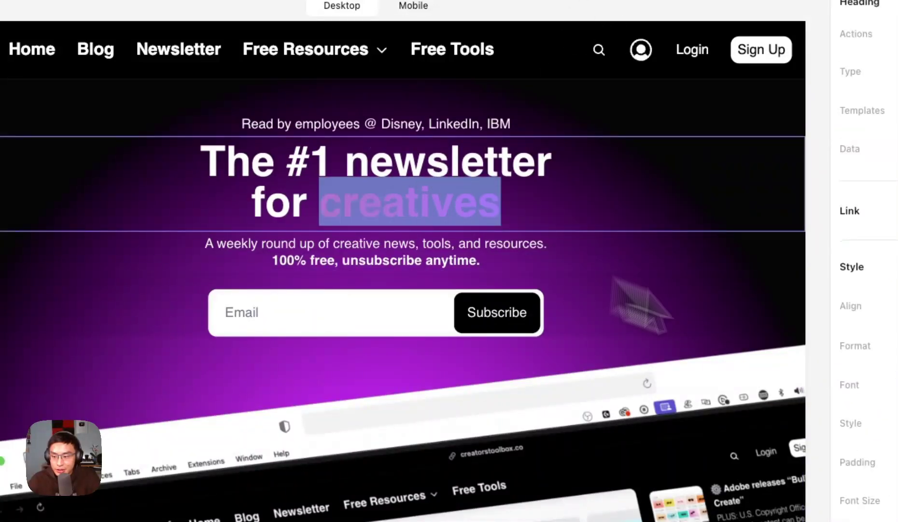
scroll(865, 261, down, 2)
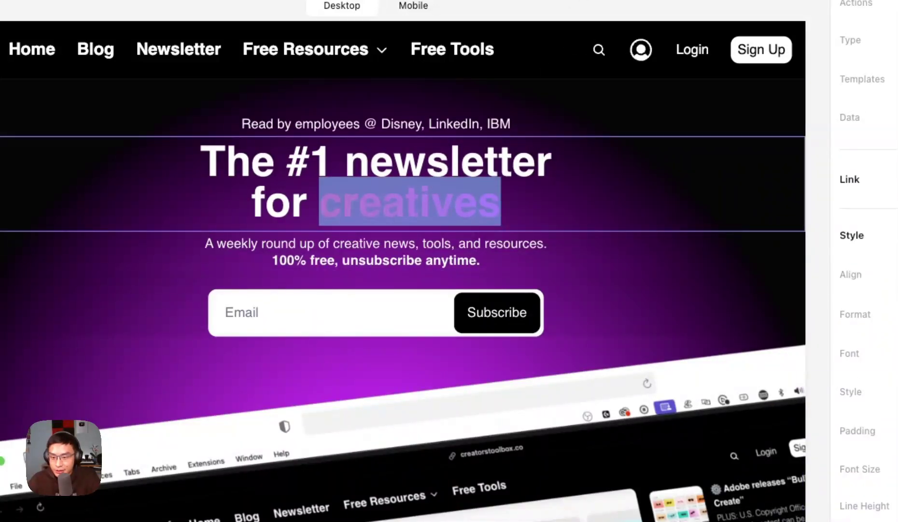
click(895, 516)
drag(632, 290, 742, 296)
drag(809, 288, 735, 292)
Set the first gradient color of "creatives" to #EF00FF, close the color settings and check the heading
click(678, 418)
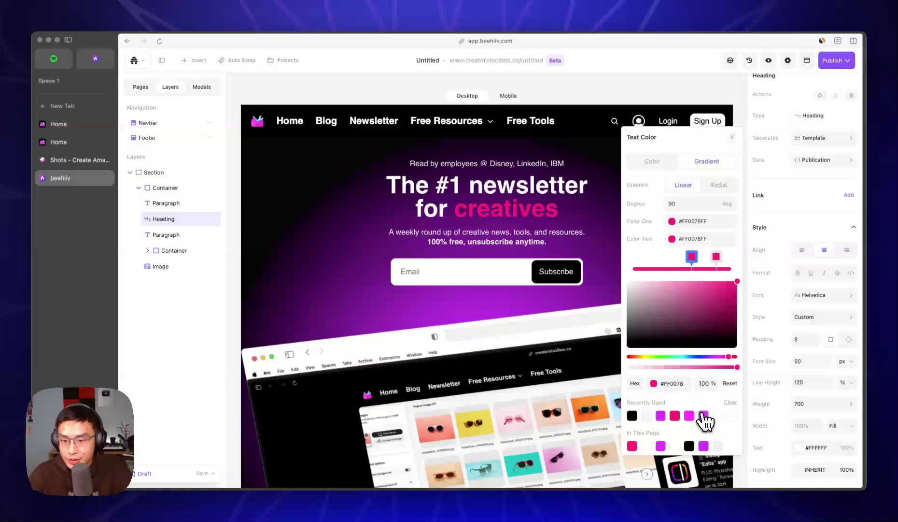
click(703, 415)
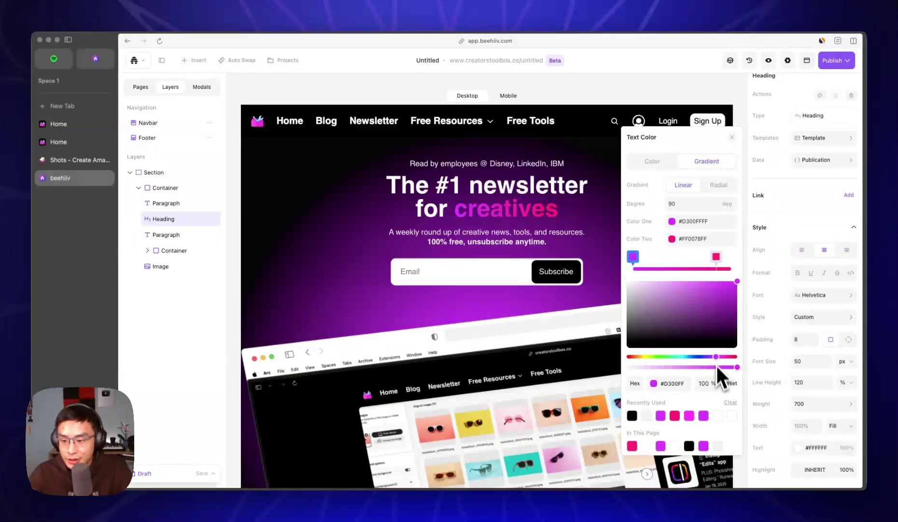
drag(726, 353, 719, 353)
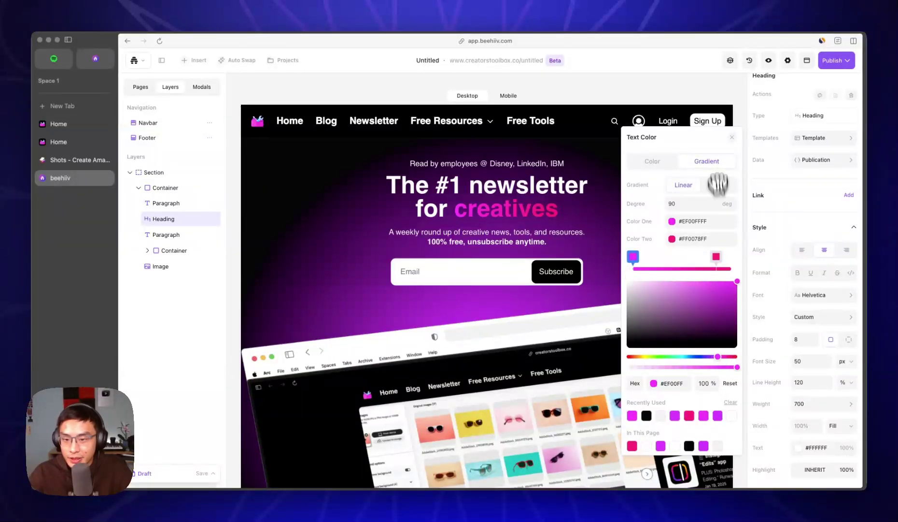
click(738, 113)
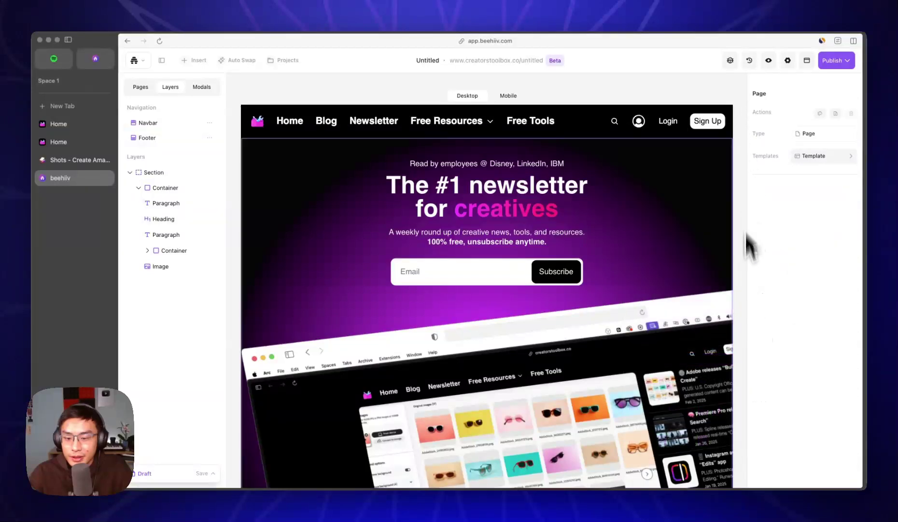
scroll(656, 309, down, 5)
scroll(651, 309, up, 5)
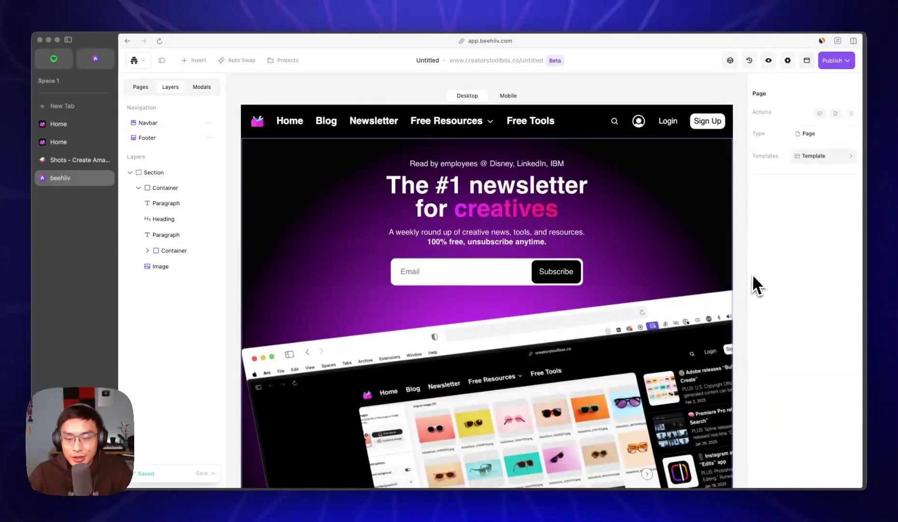
Set the first color of the hero section's radial background gradient to pink #FF0078
click(490, 143)
scroll(792, 377, down, 3)
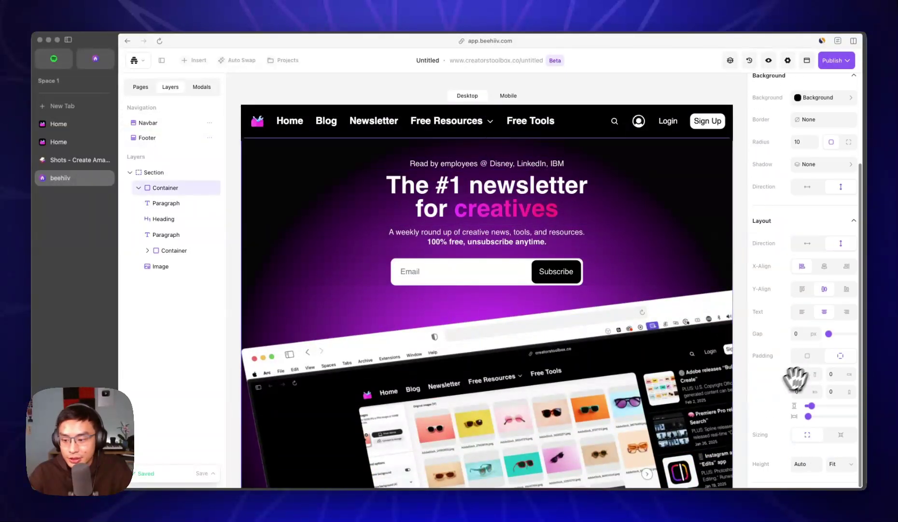
scroll(796, 275, up, 3)
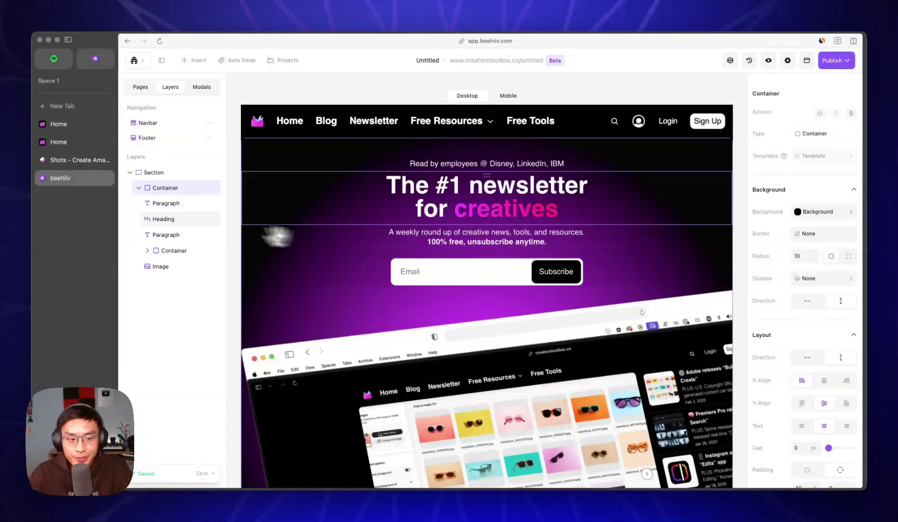
click(183, 173)
click(797, 258)
scroll(511, 250, up, 2)
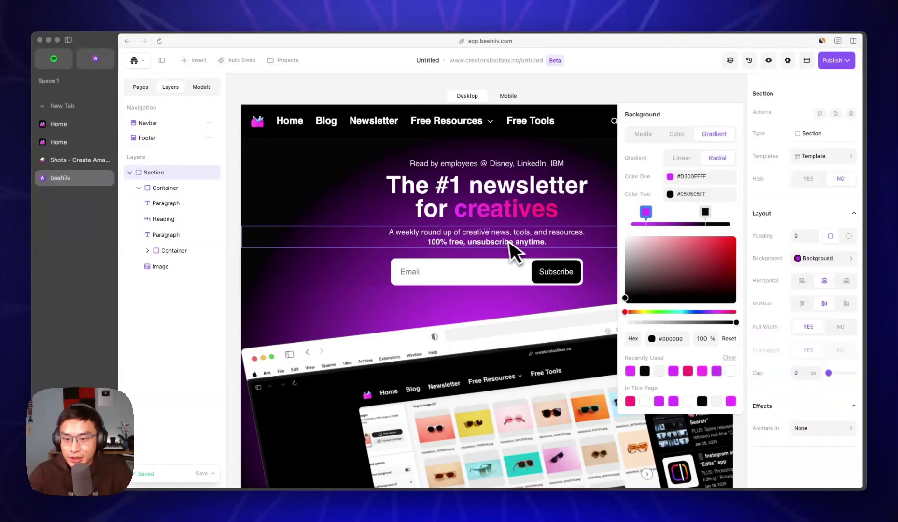
click(688, 371)
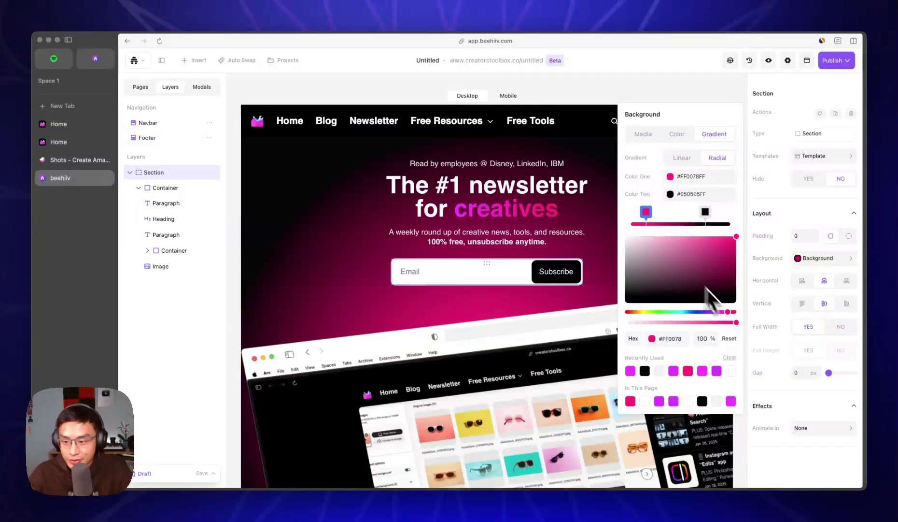
Shift the hue of the section gradient's first color to magenta #FF00D1, close the background settings and review the hero
drag(732, 311, 716, 311)
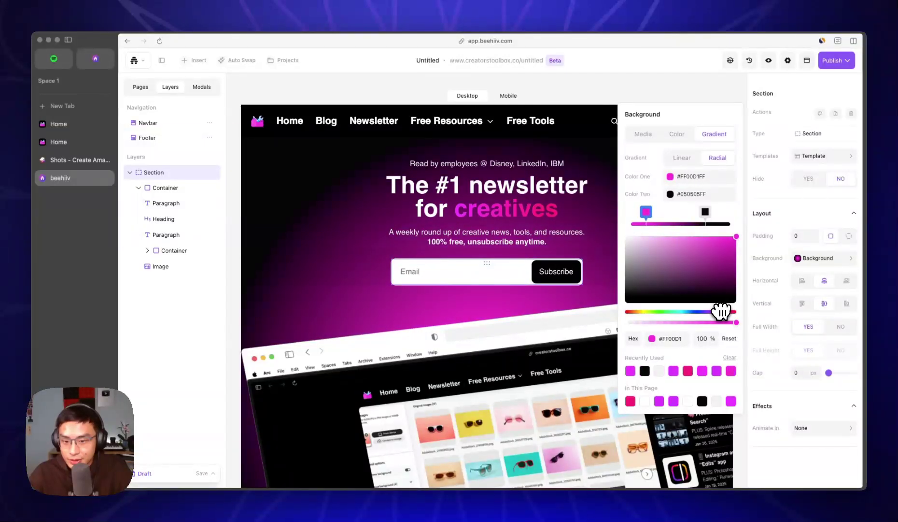
click(733, 89)
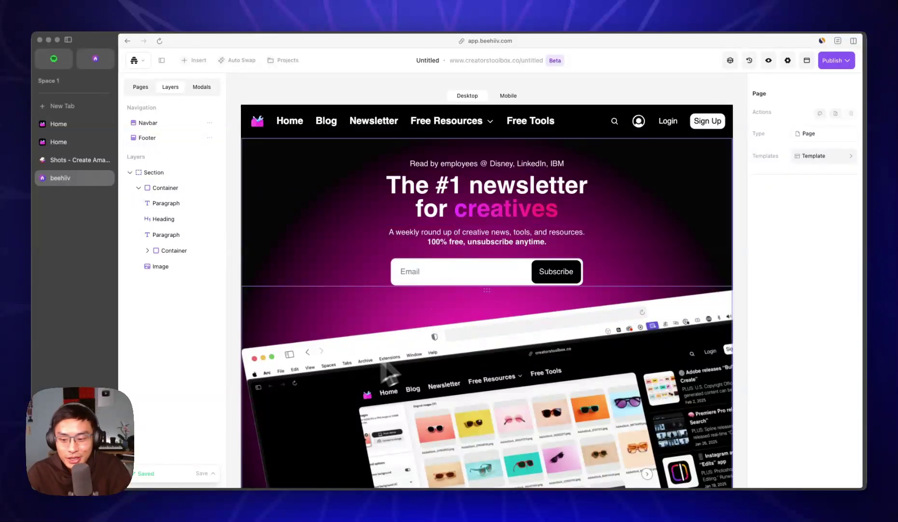
scroll(473, 323, down, 5)
scroll(472, 324, up, 5)
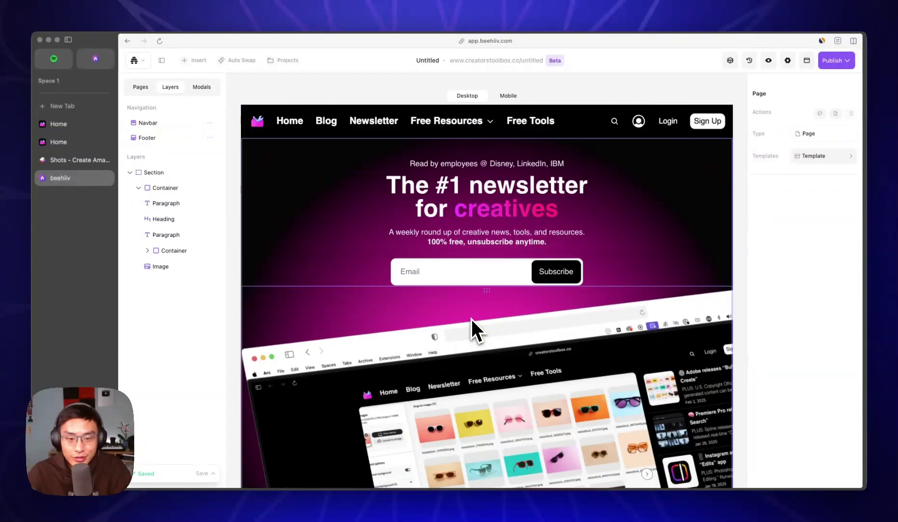